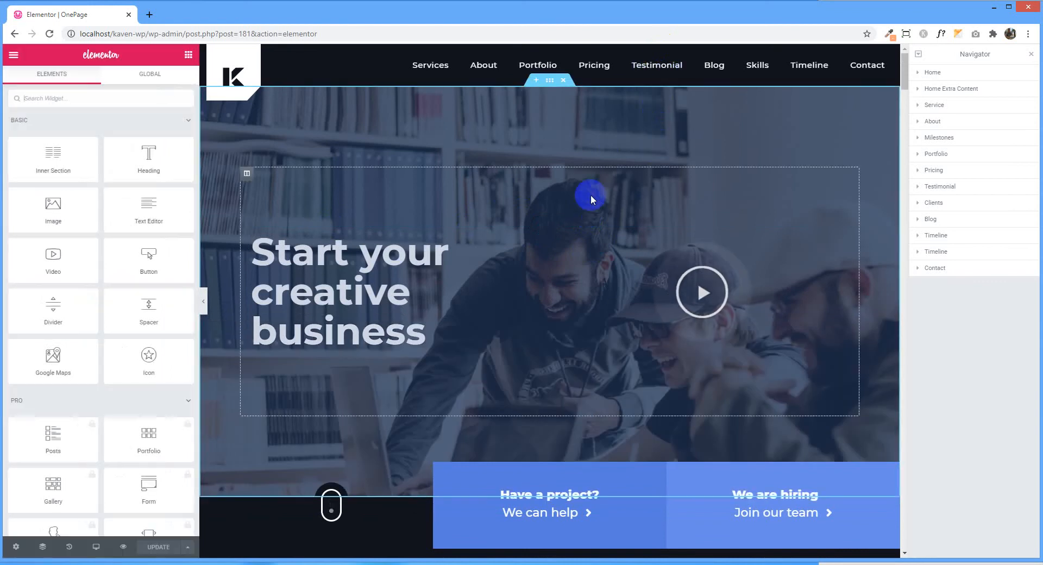
# Step: Delete the existing Timeline section located between the skills and contact areas of the page
pyautogui.scroll(-5, 596, 184)
pyautogui.scroll(-18, 596, 185)
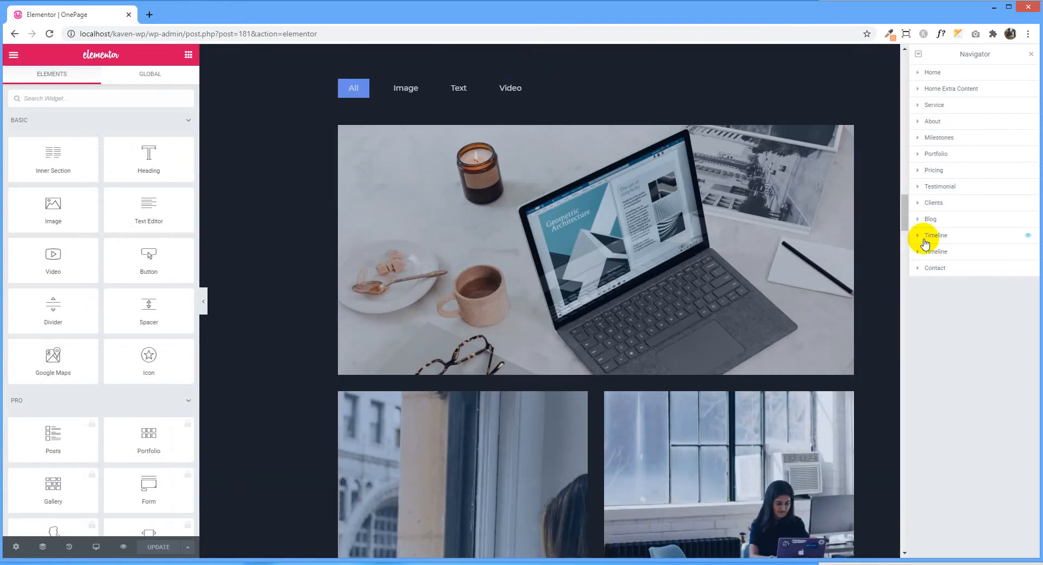
pyautogui.click(925, 237)
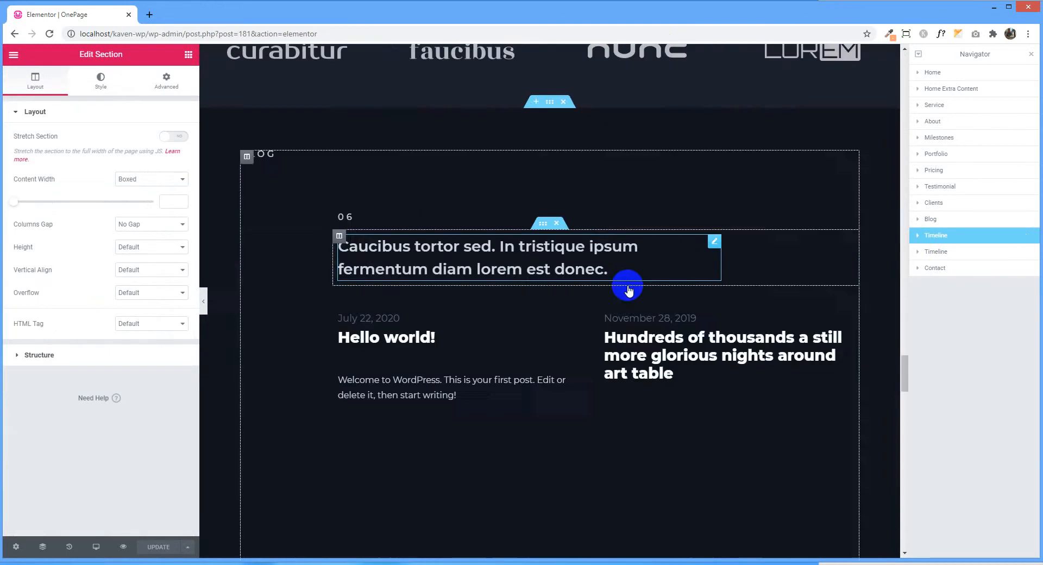
pyautogui.scroll(-10, 518, 308)
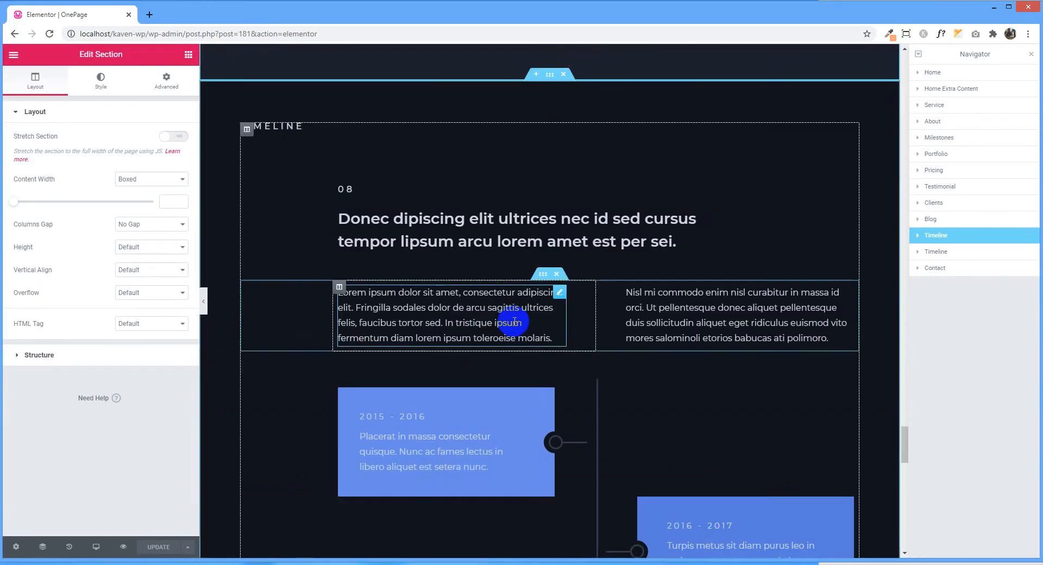
pyautogui.scroll(2, 514, 311)
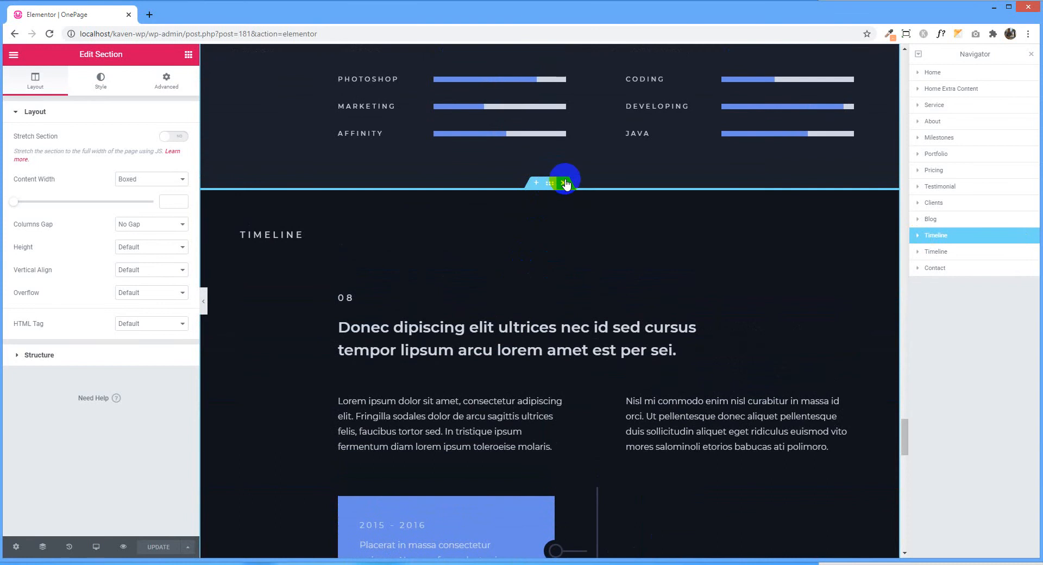
pyautogui.click(563, 183)
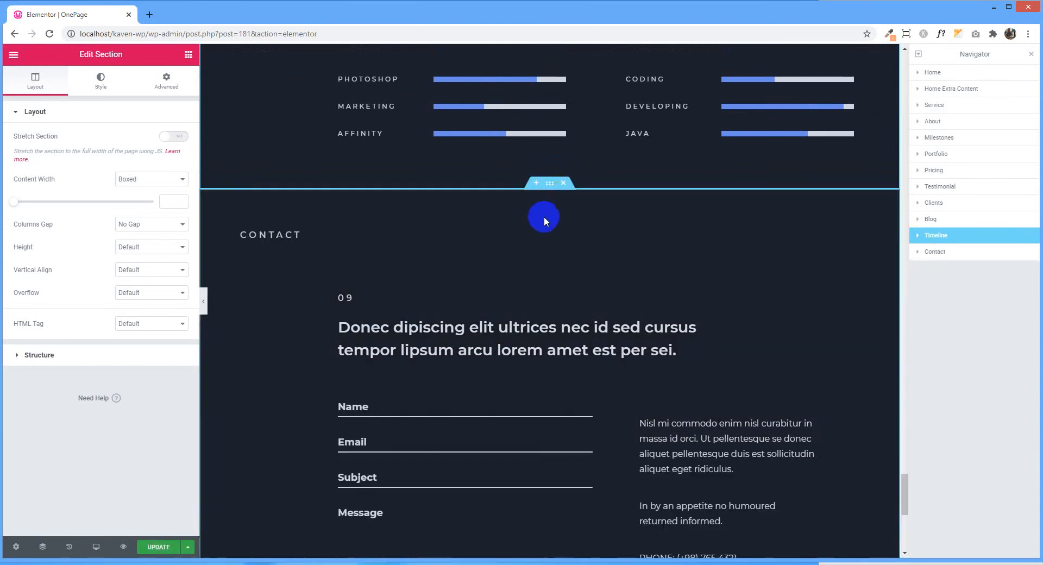
# Step: Duplicate the Blog section to use as the base for a new section
pyautogui.scroll(-3, 545, 257)
pyautogui.scroll(-5, 523, 264)
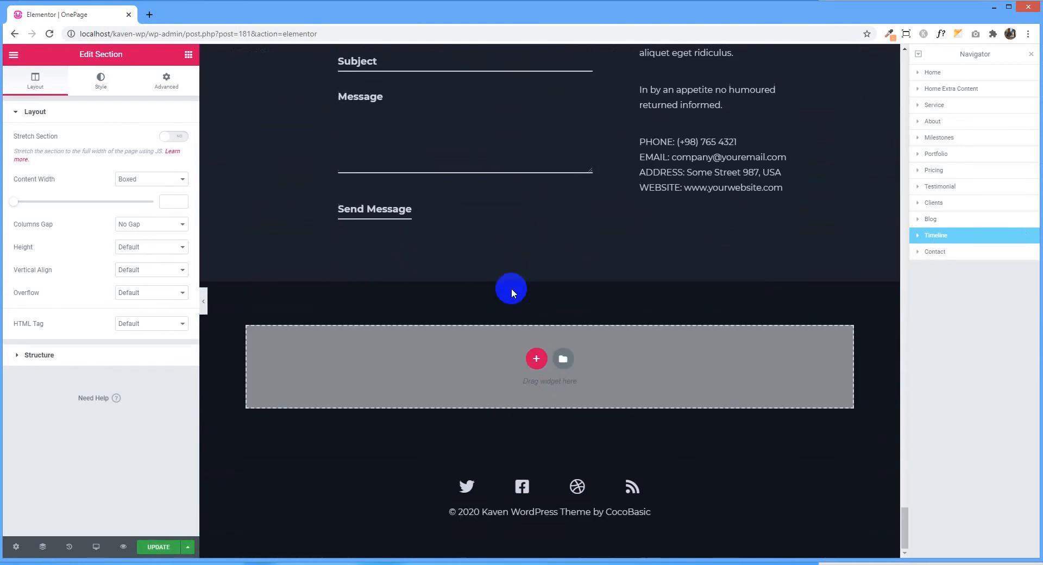
pyautogui.scroll(12, 512, 287)
pyautogui.scroll(10, 525, 265)
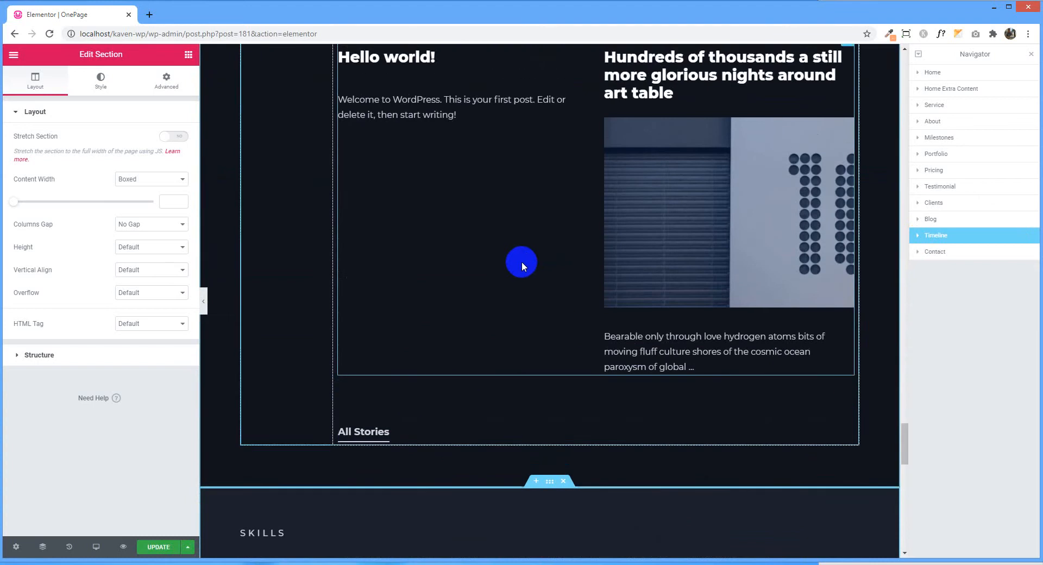
pyautogui.scroll(-12, 514, 261)
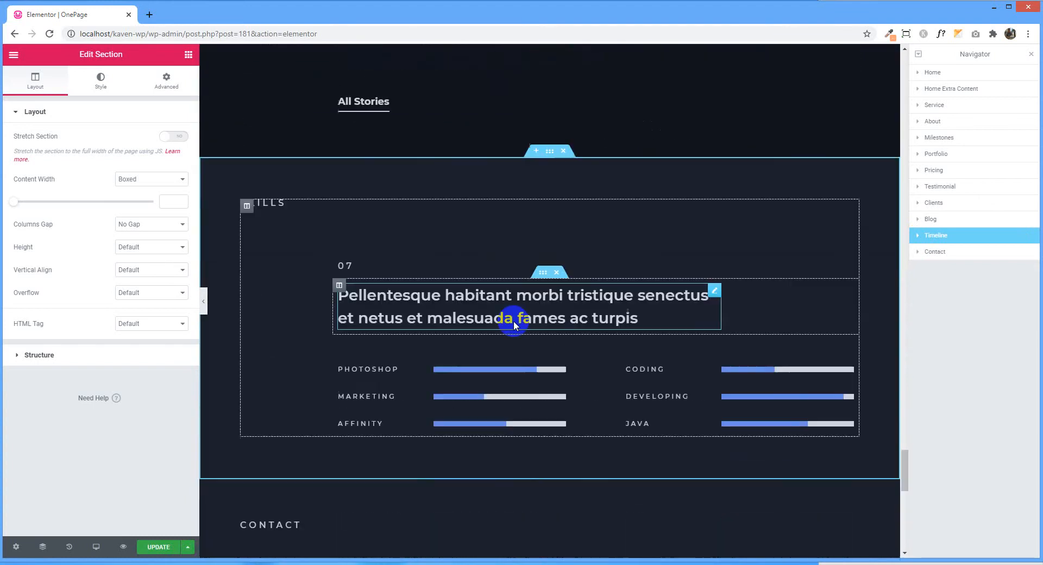
pyautogui.scroll(8, 500, 342)
pyautogui.scroll(10, 535, 318)
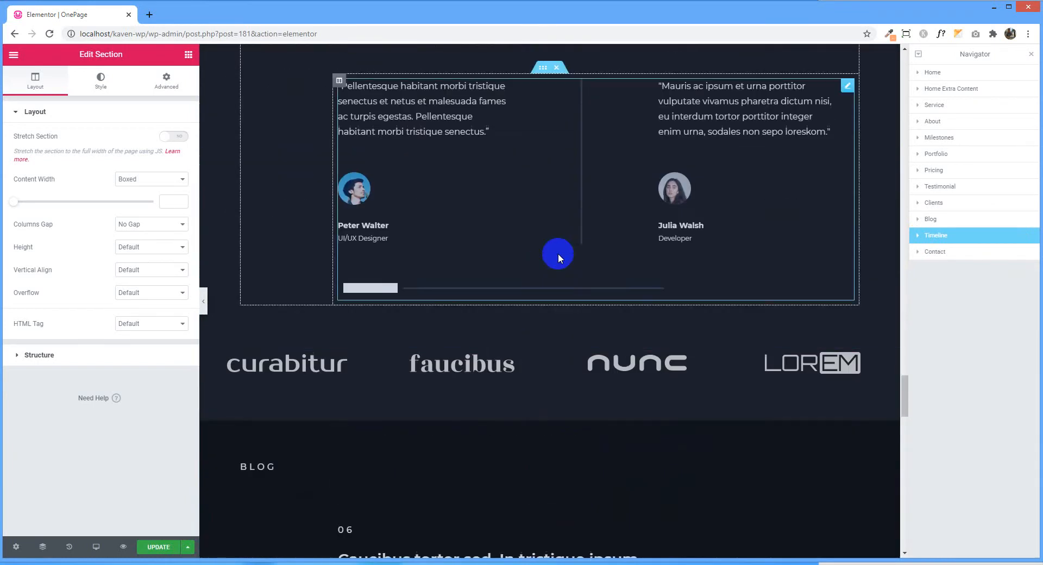
pyautogui.scroll(-3, 559, 256)
pyautogui.rightClick(547, 255)
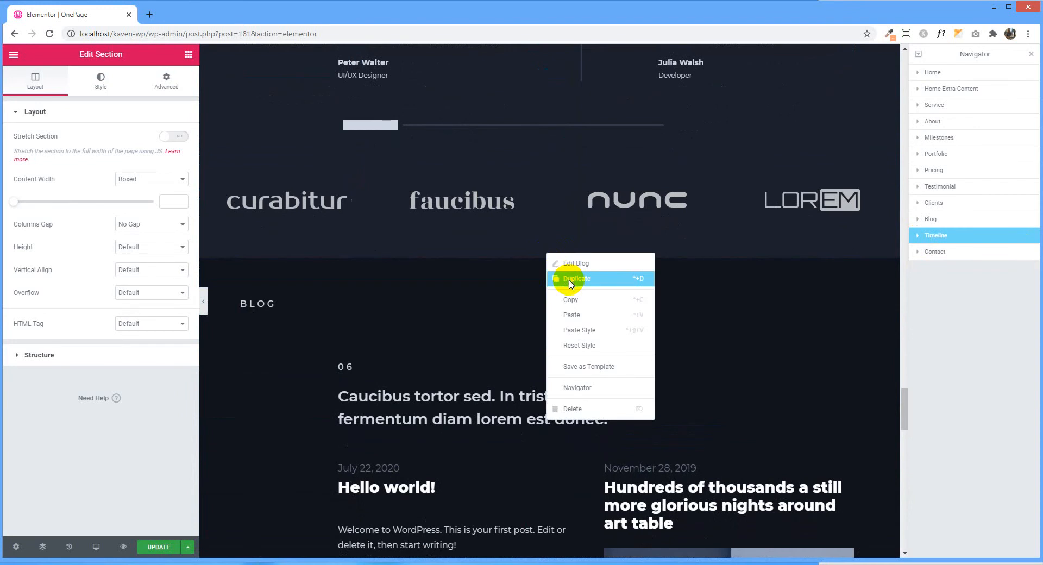
pyautogui.click(569, 282)
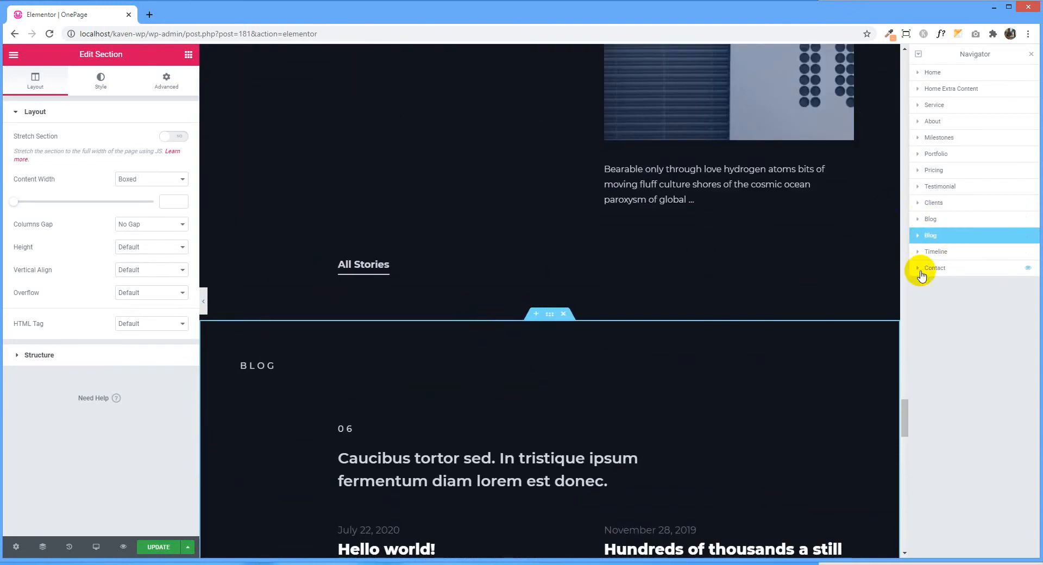
# Step: Rename the mislabelled skills section as Skills in the Navigator and move the duplicated Blog section below it
pyautogui.click(941, 253)
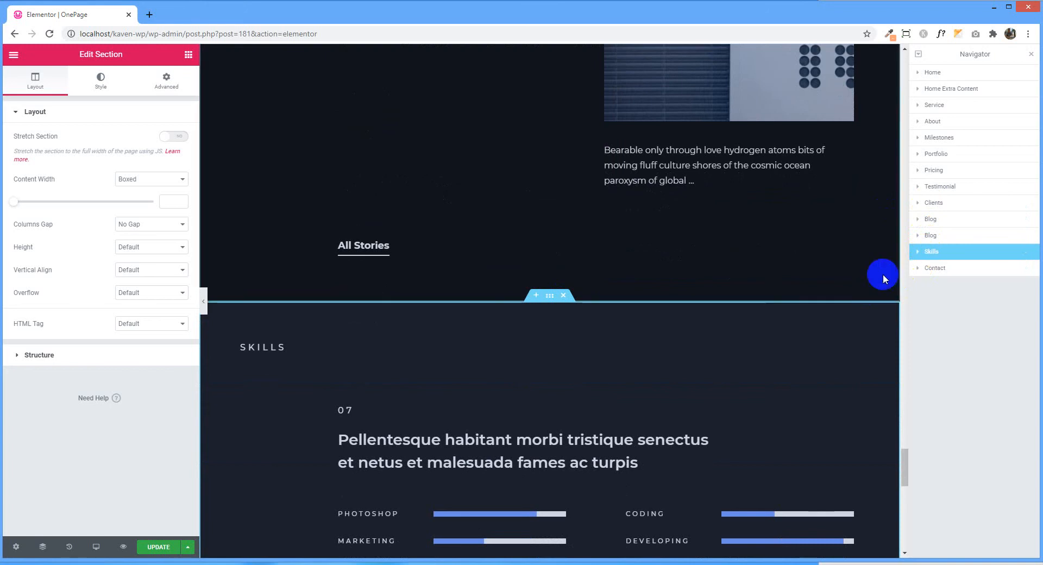
pyautogui.click(928, 238)
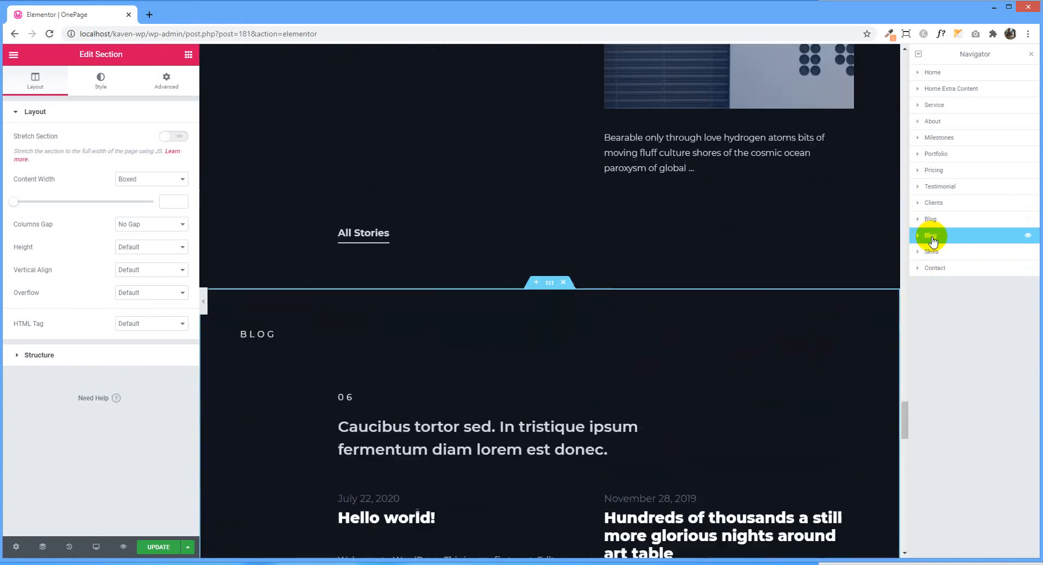
pyautogui.moveTo(941, 241)
pyautogui.mouseDown()
pyautogui.moveTo(943, 261)
pyautogui.moveTo(931, 234)
pyautogui.mouseUp()
# Step: Rename the duplicated Blog section as Timeline in the Navigator and set its heading title to TIMELINE
pyautogui.scroll(-10, 535, 305)
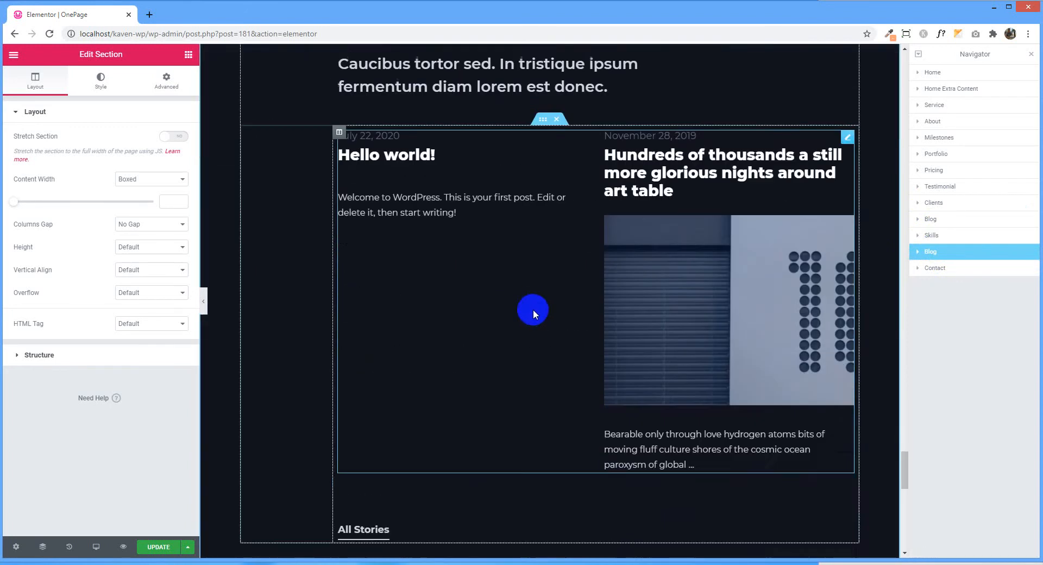
pyautogui.scroll(3, 532, 308)
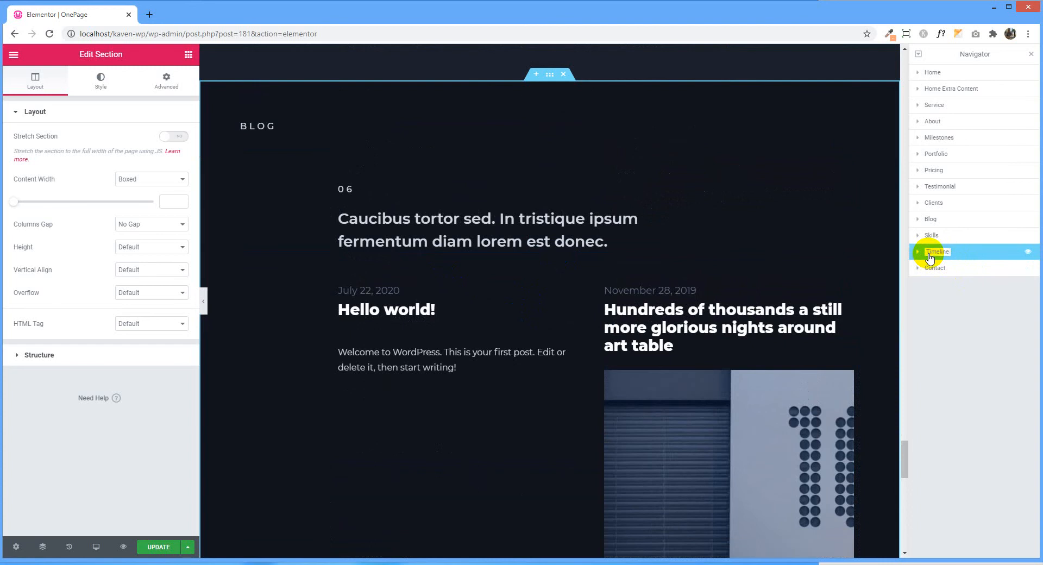
pyautogui.click(265, 126)
pyautogui.click(118, 148)
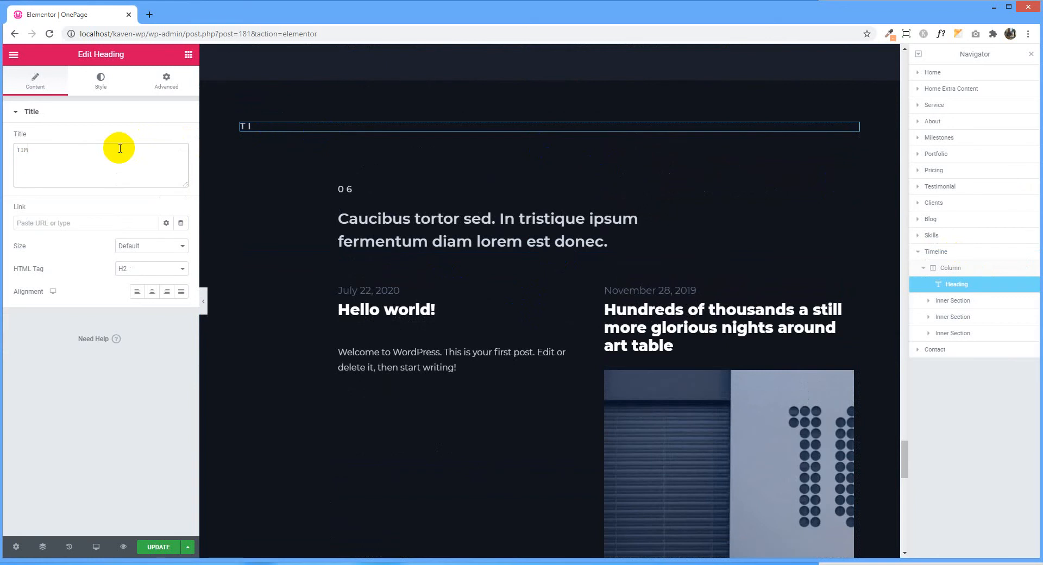
# Step: Delete the Latest Posts widget and the All Stories button from the new Timeline section
pyautogui.rightClick(545, 335)
pyautogui.scroll(-2, 513, 335)
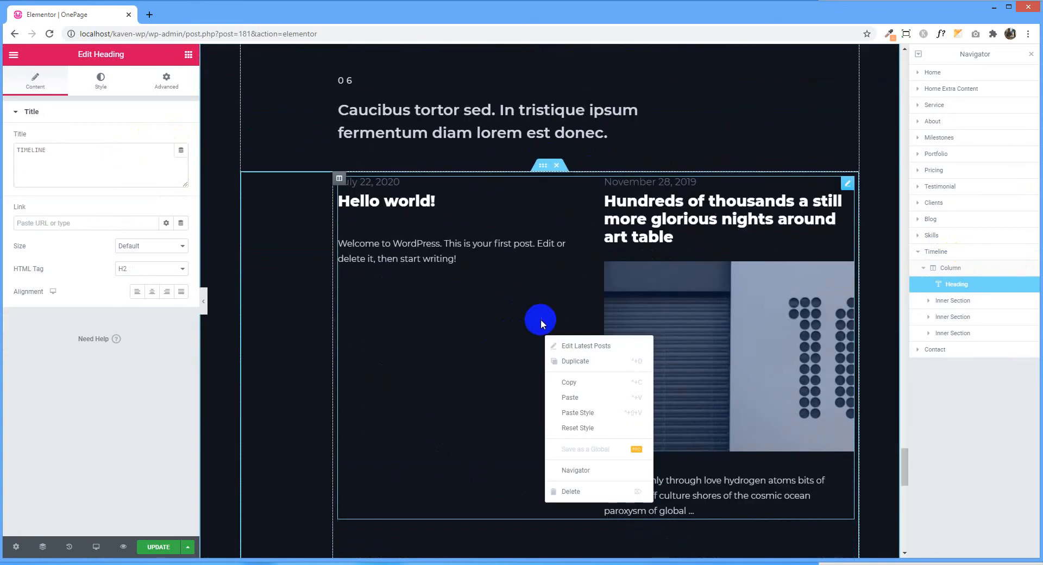
pyautogui.click(592, 492)
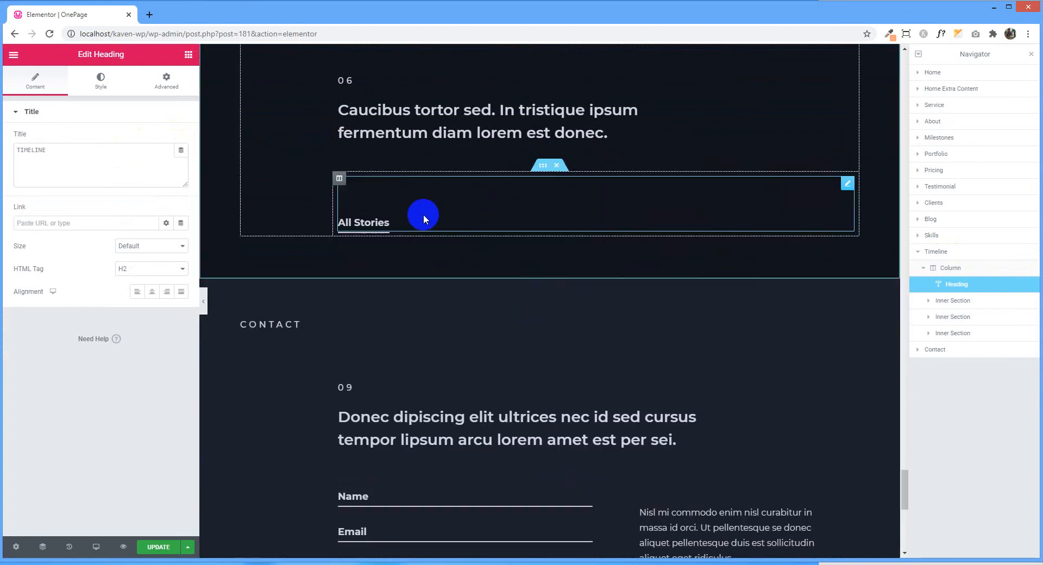
pyautogui.rightClick(365, 222)
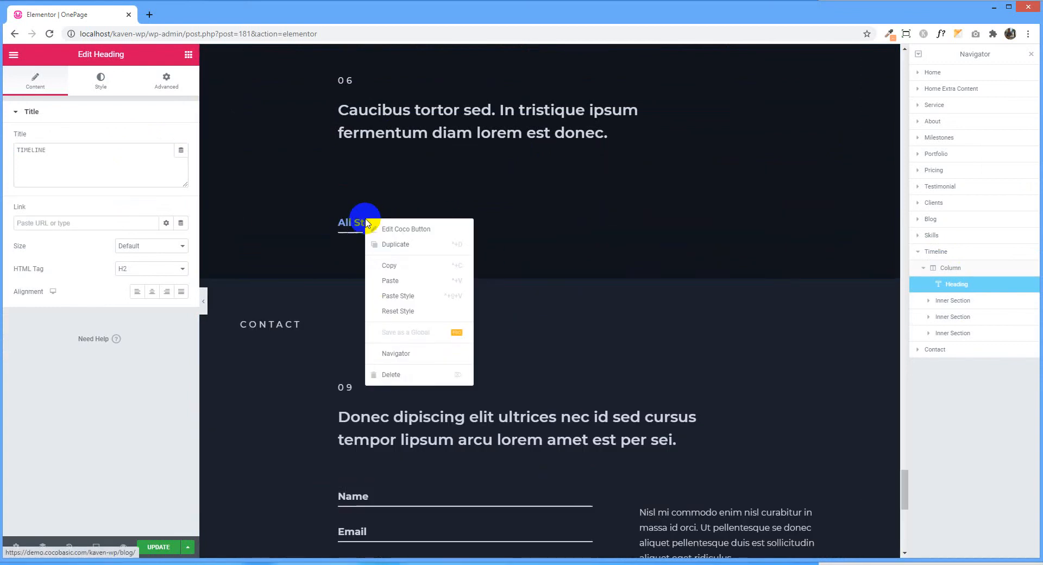
pyautogui.click(402, 374)
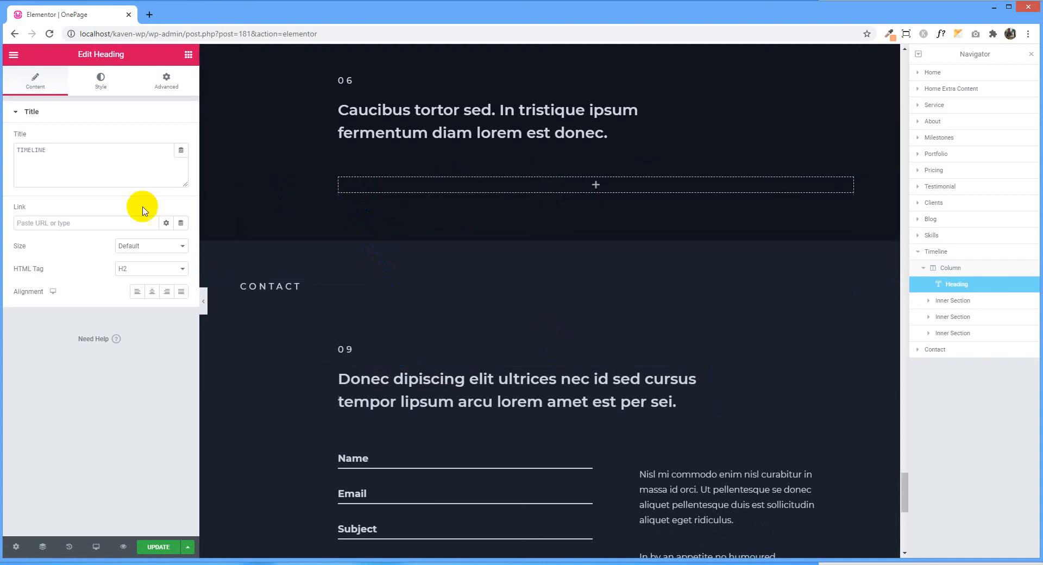
# Step: Add the CocoBasic Timeline widget to the empty column of the Timeline section
pyautogui.click(188, 55)
pyautogui.scroll(-20, 68, 325)
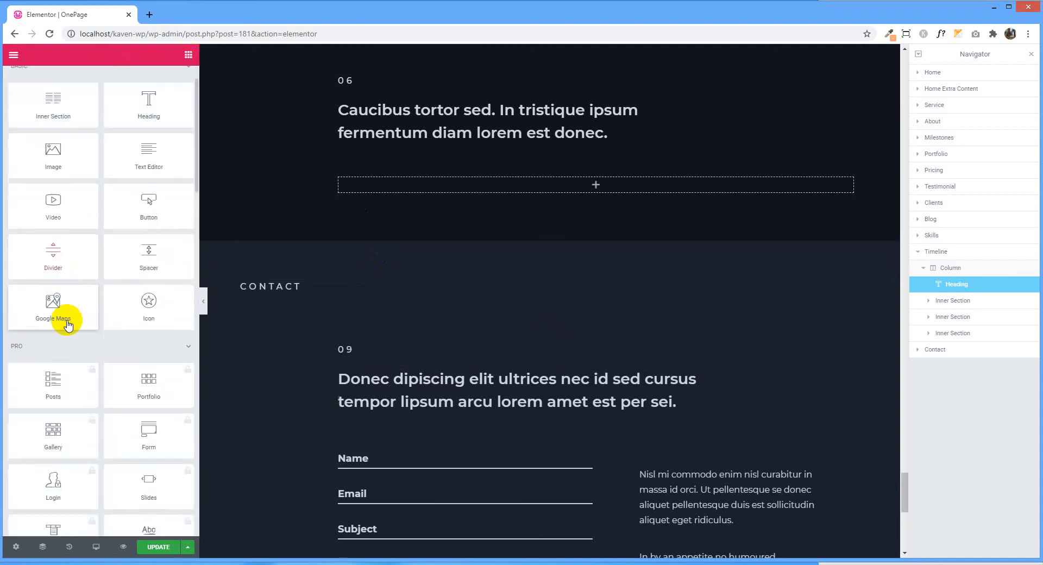
pyautogui.scroll(1, 72, 327)
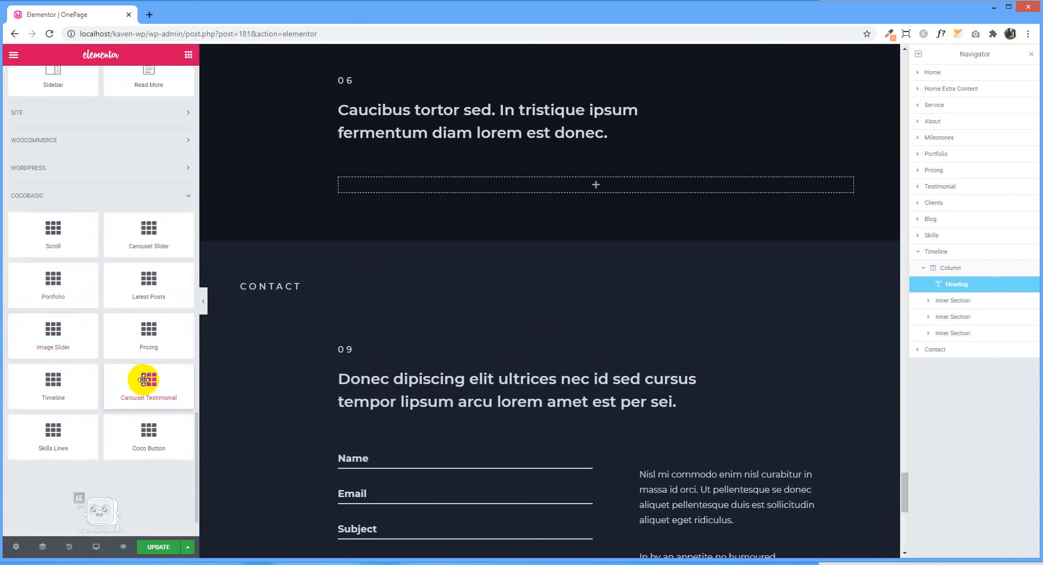
pyautogui.moveTo(64, 376); pyautogui.dragTo(595, 183)
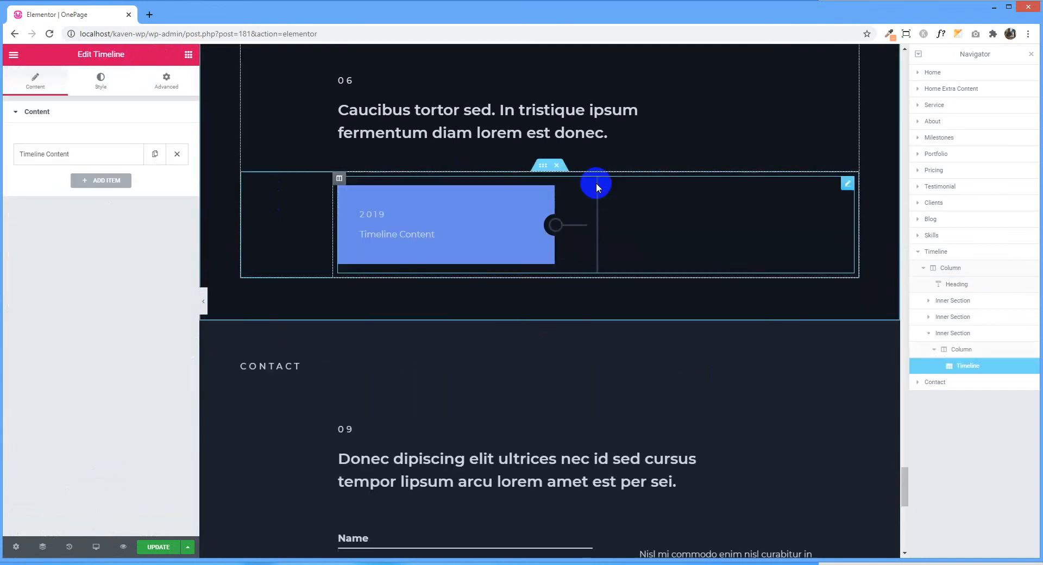
# Step: Duplicate the timeline item three times so the widget holds four items
pyautogui.click(154, 156)
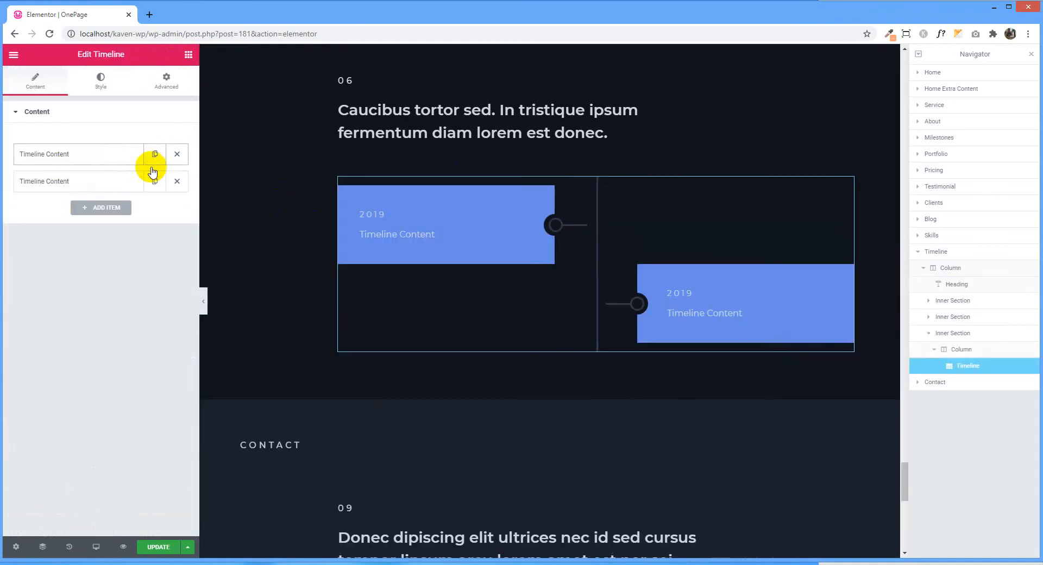
pyautogui.click(154, 183)
pyautogui.click(159, 217)
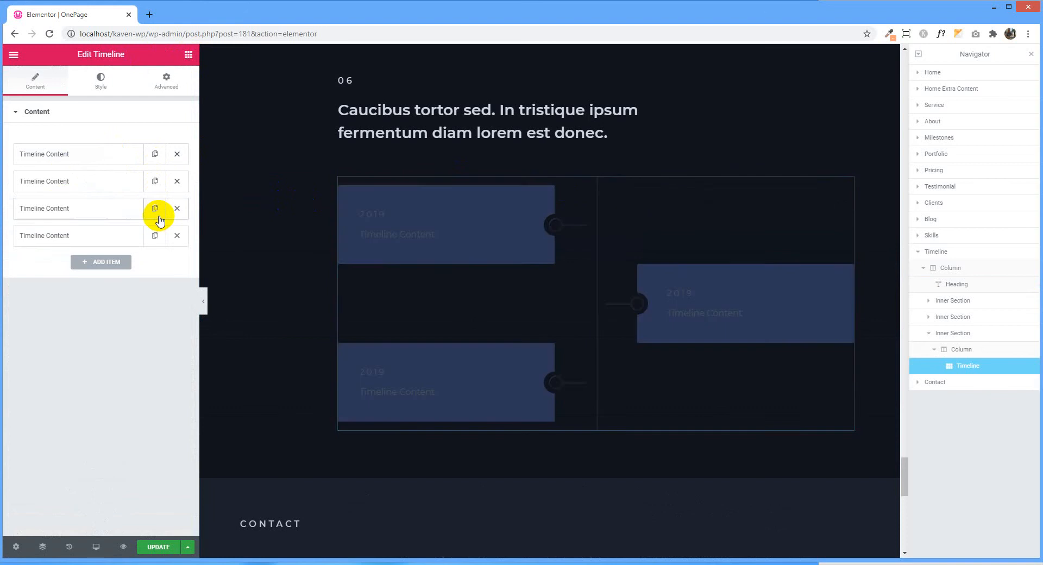
# Step: Set the first two timeline items' text to "Timeline Content 1" and "Timeline Content 2"
pyautogui.click(87, 158)
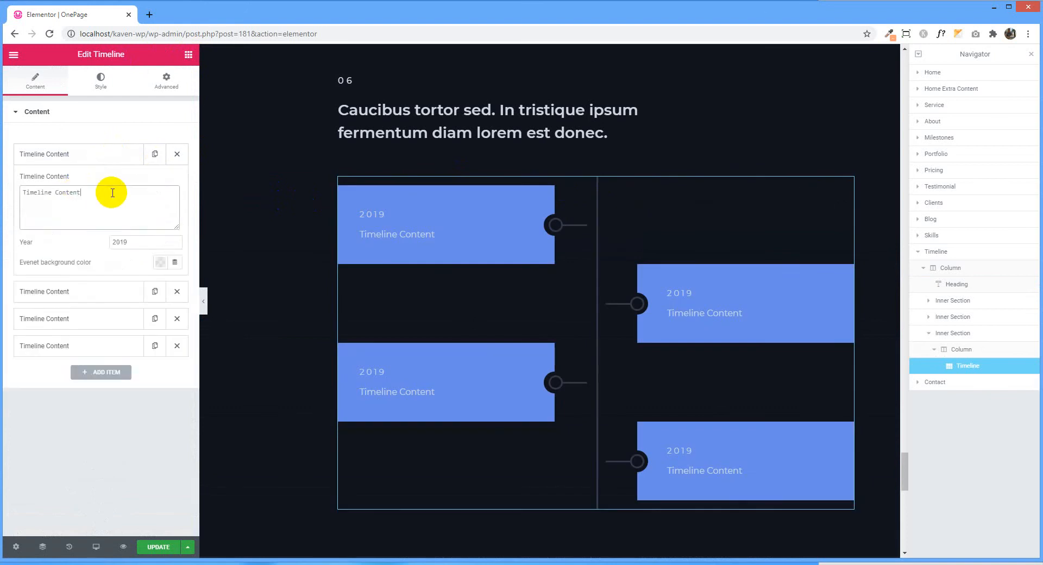
pyautogui.write('1')
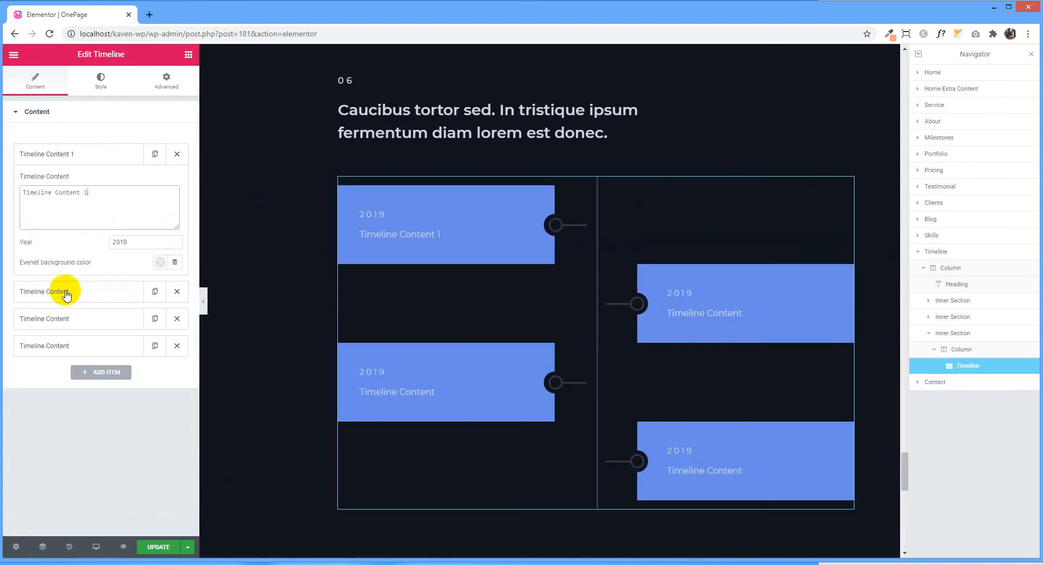
pyautogui.click(93, 295)
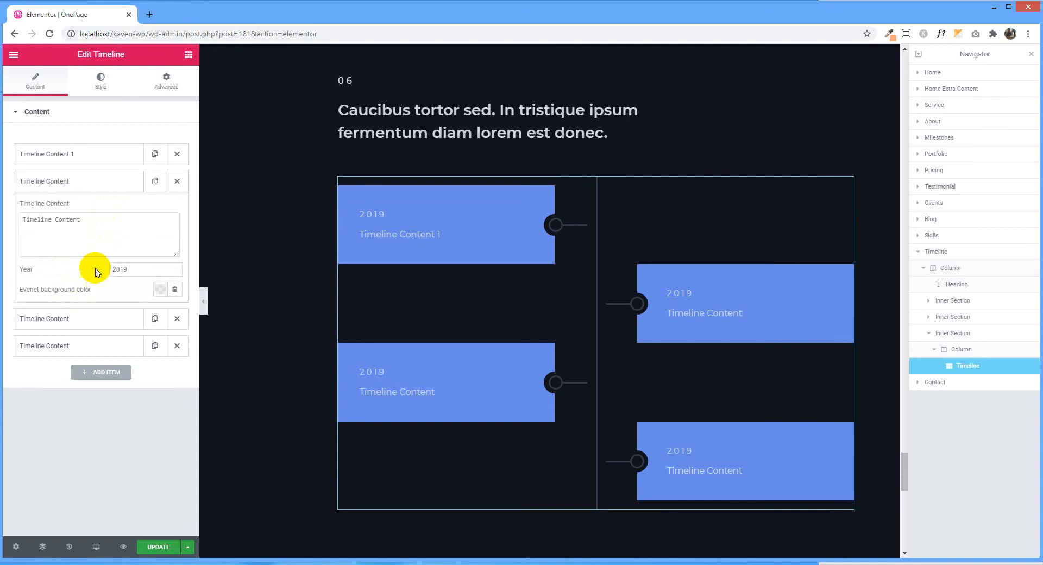
pyautogui.click(99, 225)
pyautogui.write('2')
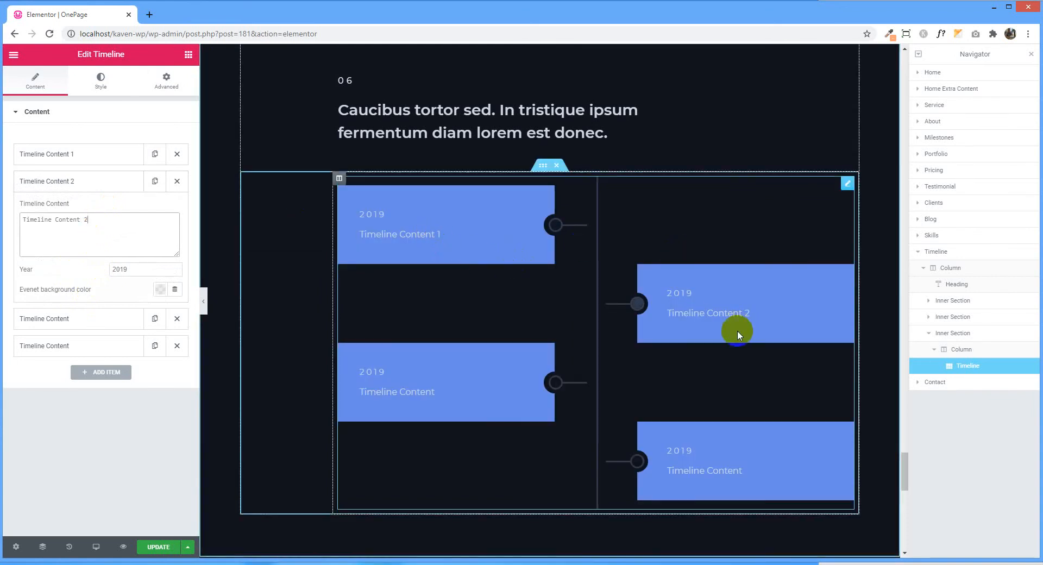
# Step: Set the CSS ID of the new Timeline section to "timeline" in its advanced settings
pyautogui.scroll(-1, 461, 341)
pyautogui.scroll(1, 462, 341)
pyautogui.scroll(1, 497, 295)
pyautogui.scroll(2, 496, 295)
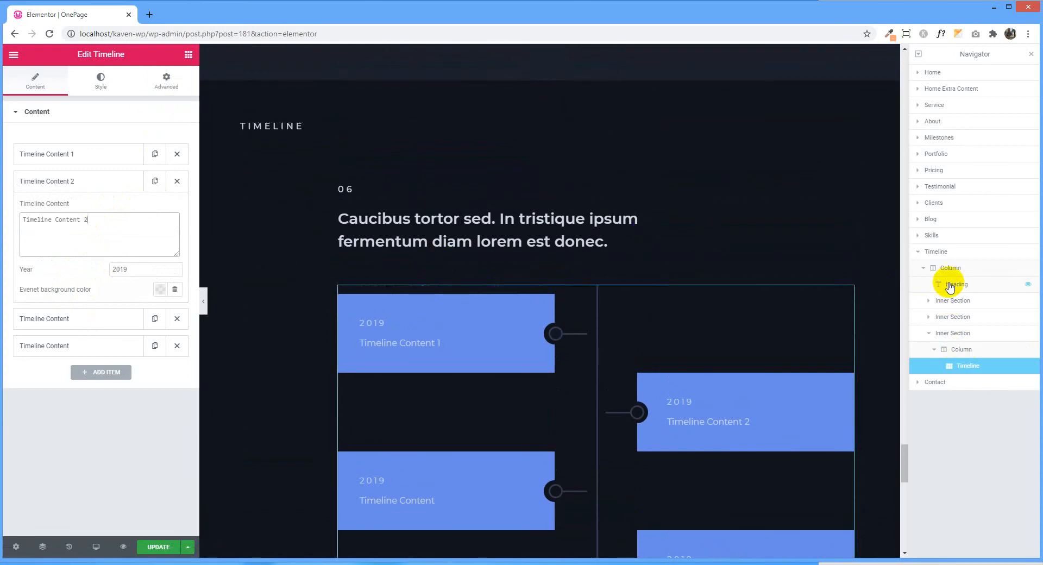
pyautogui.click(945, 258)
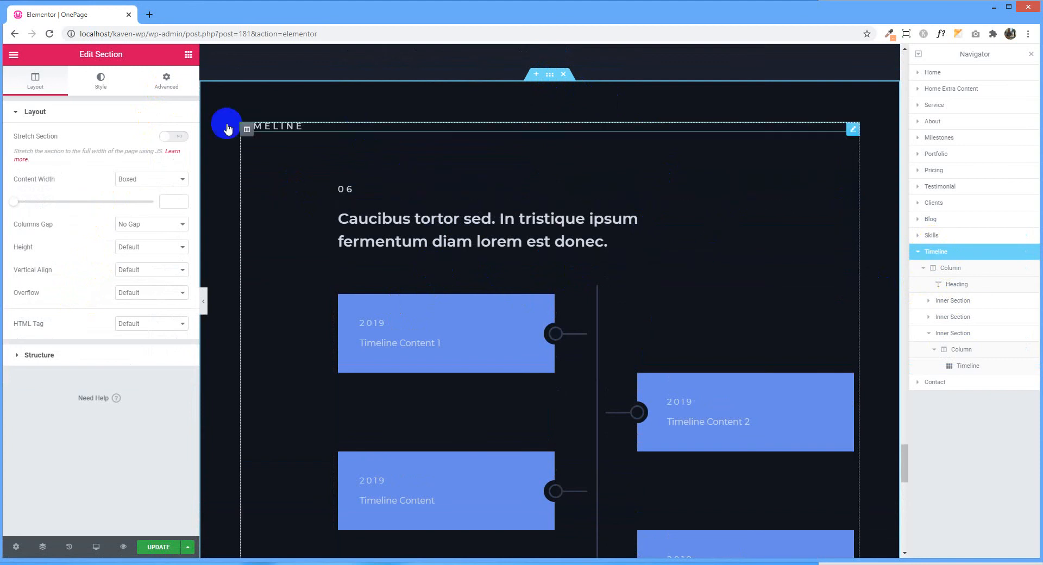
pyautogui.click(167, 80)
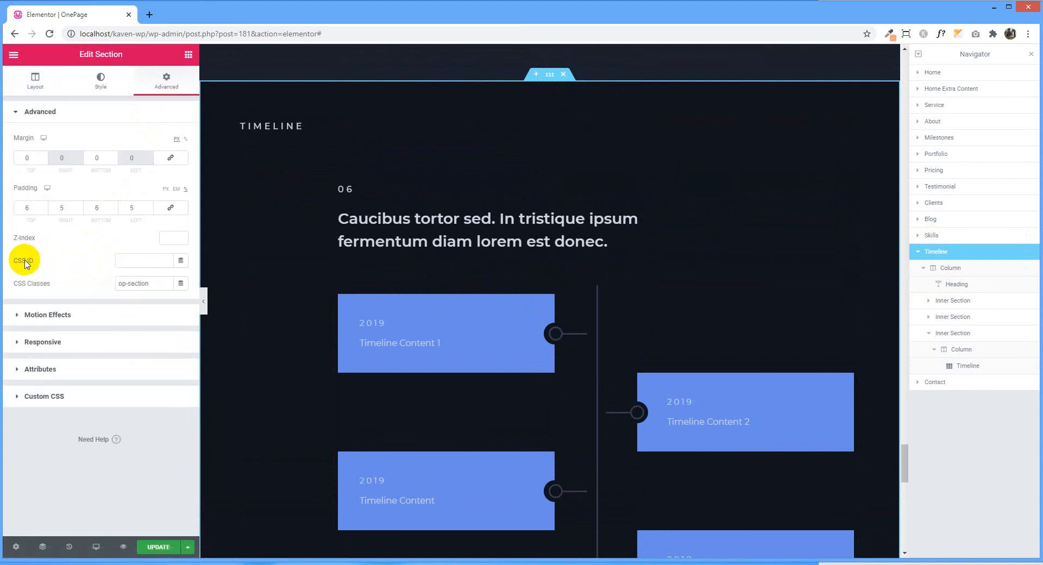
pyautogui.click(125, 261)
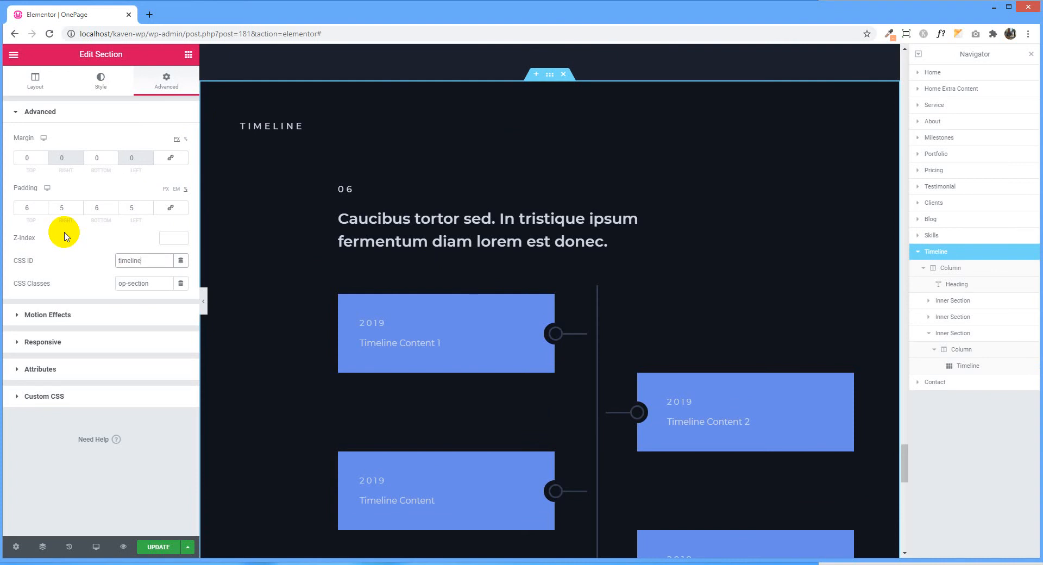
pyautogui.click(127, 261)
pyautogui.scroll(10, 658, 252)
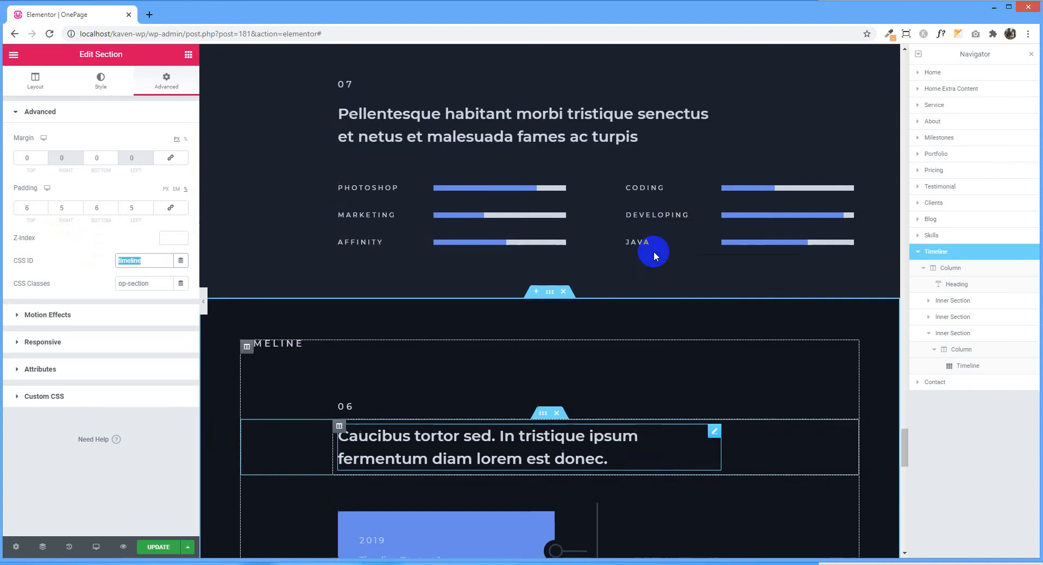
pyautogui.scroll(-9, 692, 237)
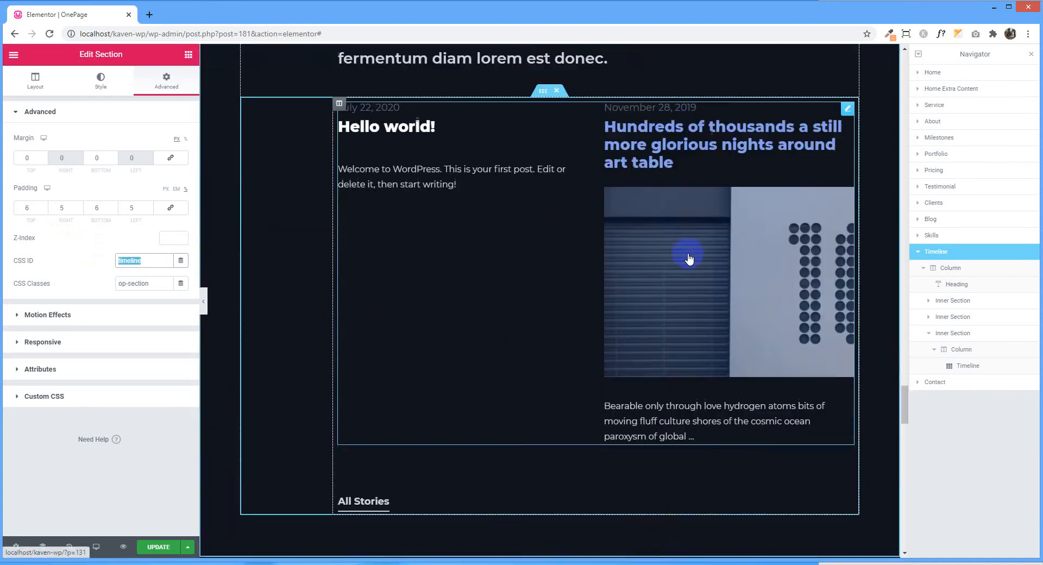
# Step: Duplicate the skill-bars inner section in the Skills section and strip the copy down to a single empty column
pyautogui.scroll(-1, 535, 364)
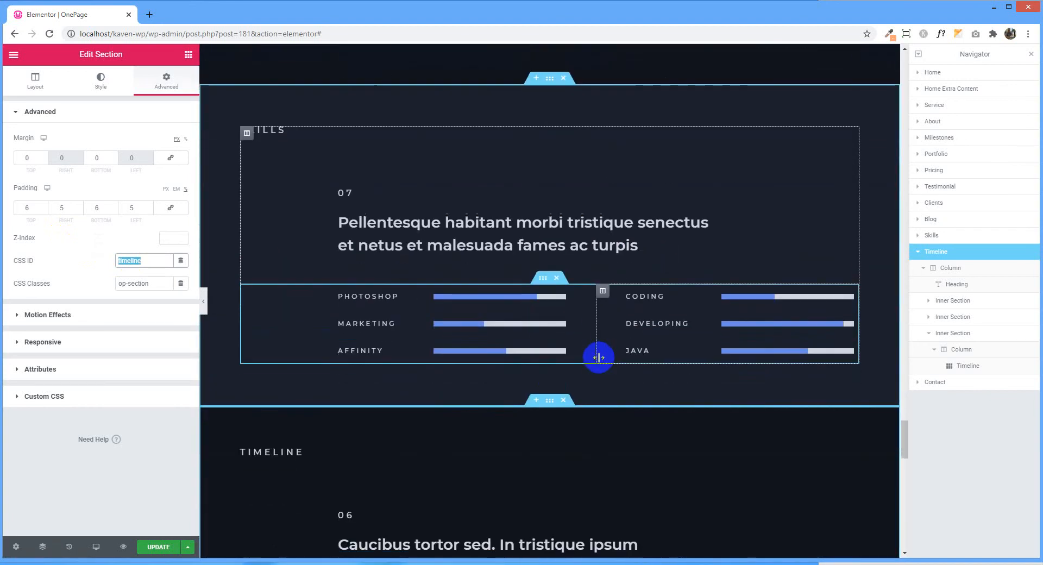
pyautogui.scroll(-1, 570, 347)
pyautogui.scroll(-8, 486, 348)
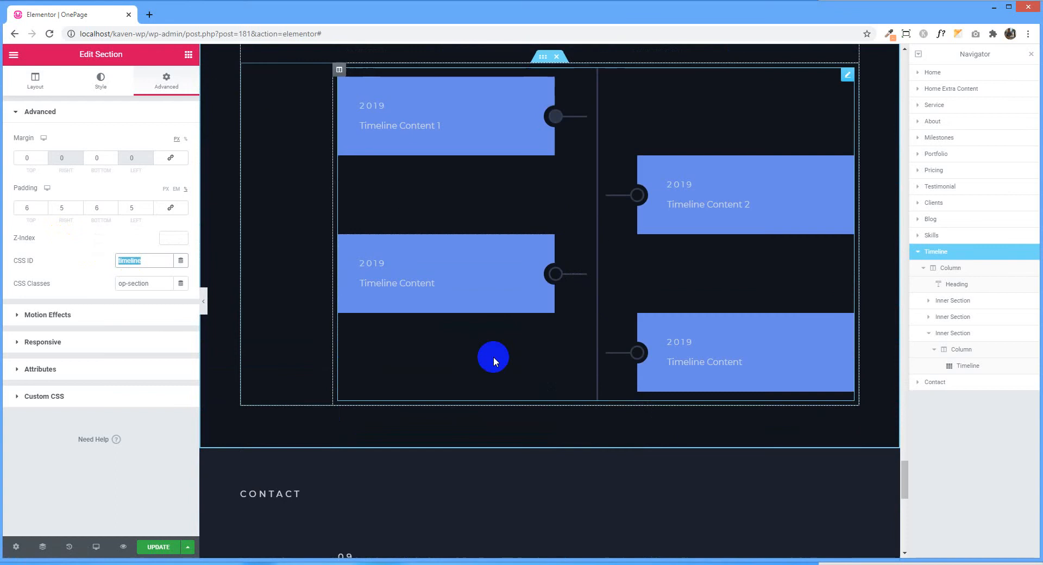
pyautogui.scroll(4, 559, 288)
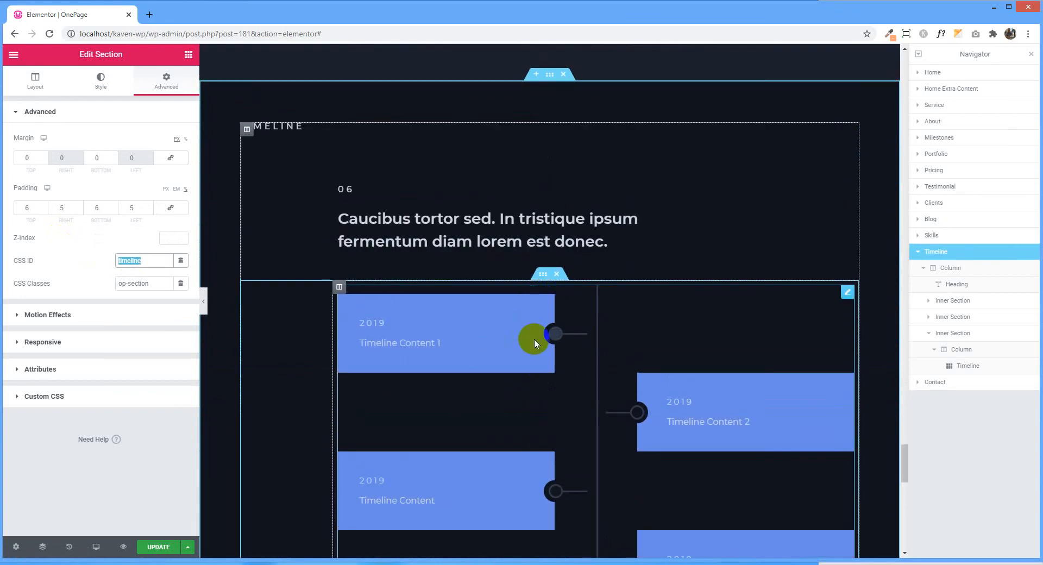
pyautogui.scroll(5, 477, 257)
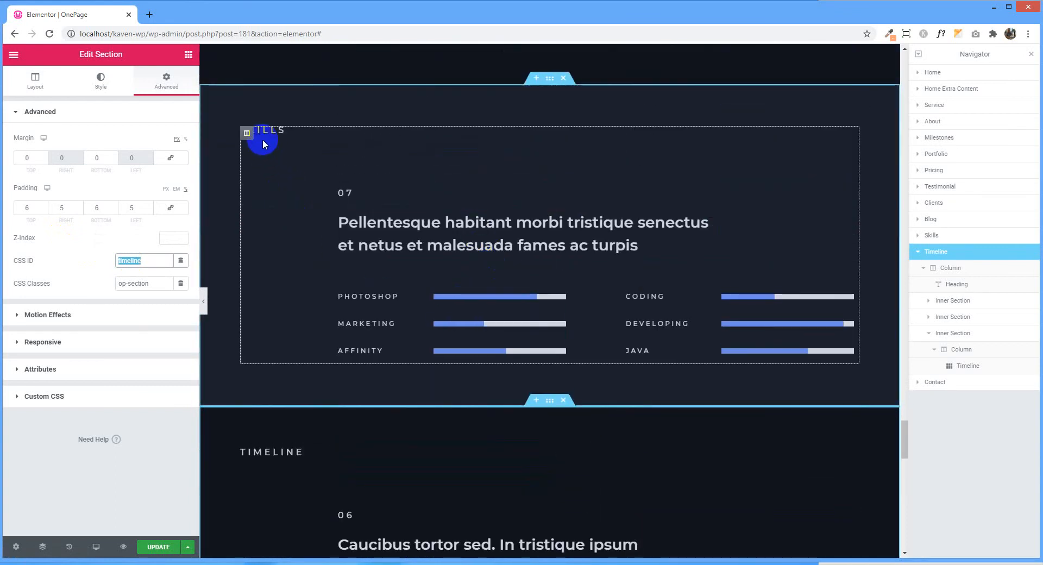
pyautogui.rightClick(547, 278)
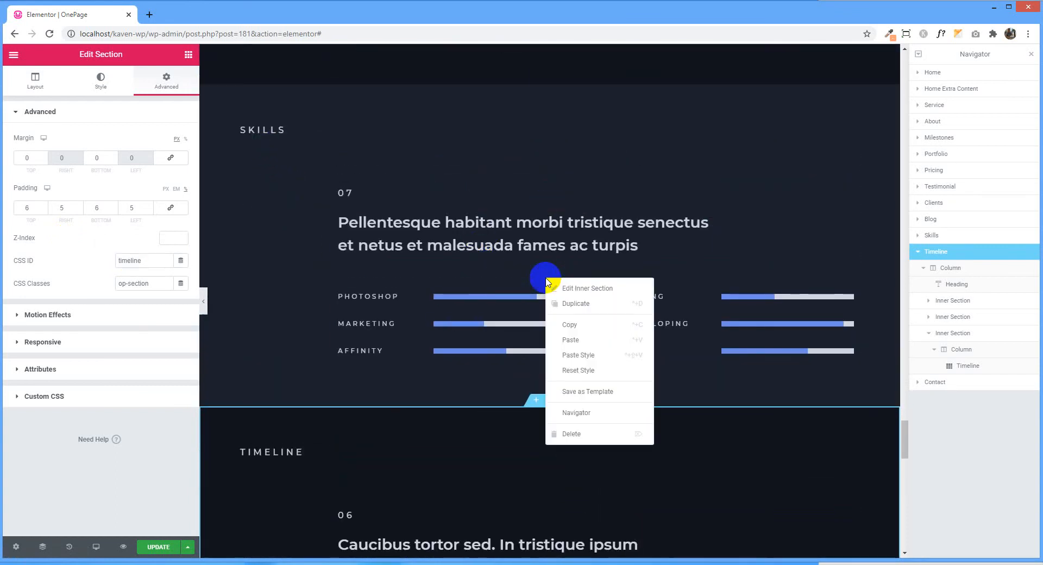
pyautogui.click(568, 305)
pyautogui.rightClick(513, 409)
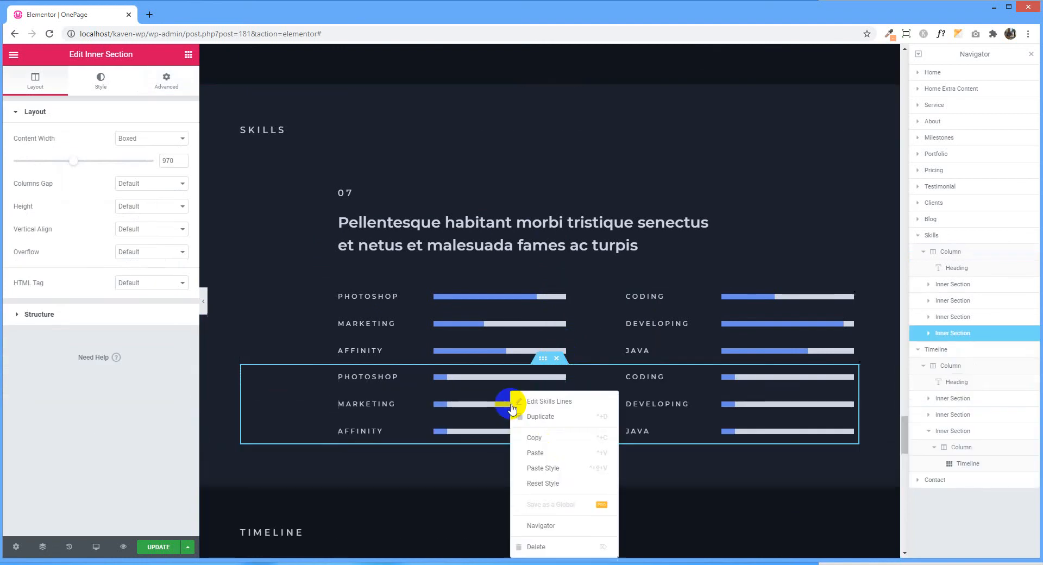
pyautogui.click(534, 545)
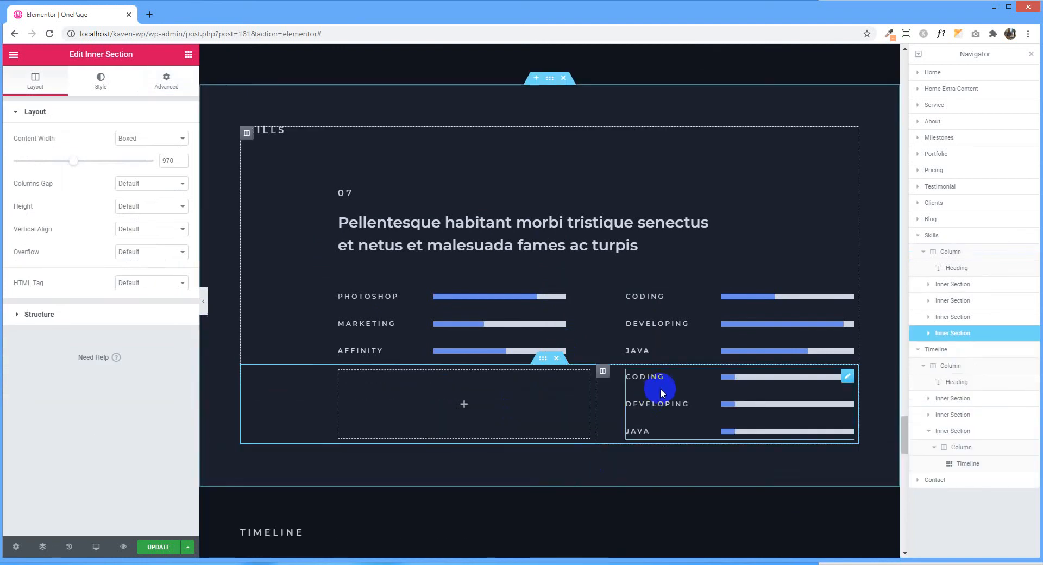
pyautogui.rightClick(661, 390)
pyautogui.click(687, 545)
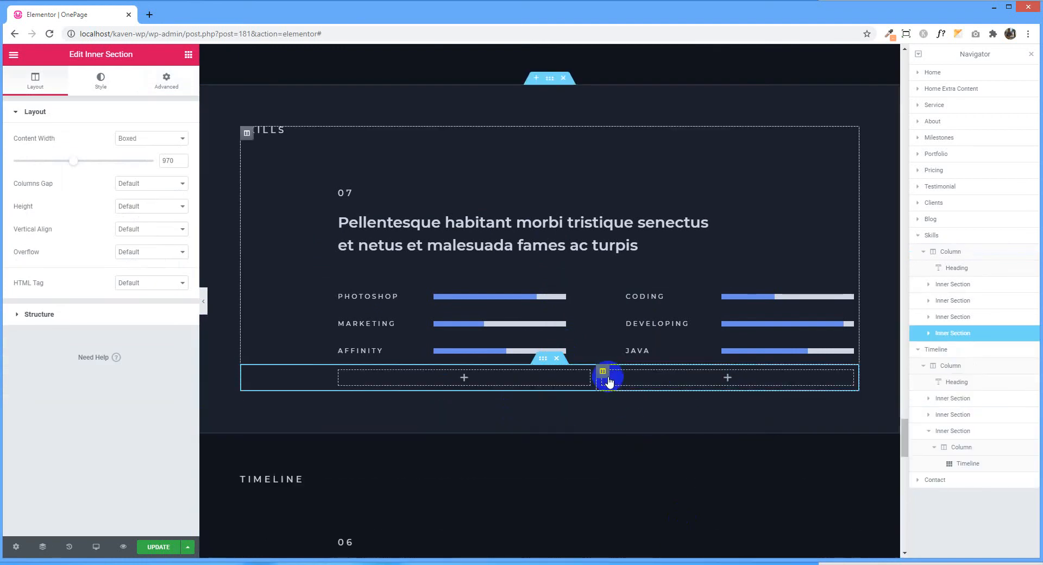
pyautogui.rightClick(608, 382)
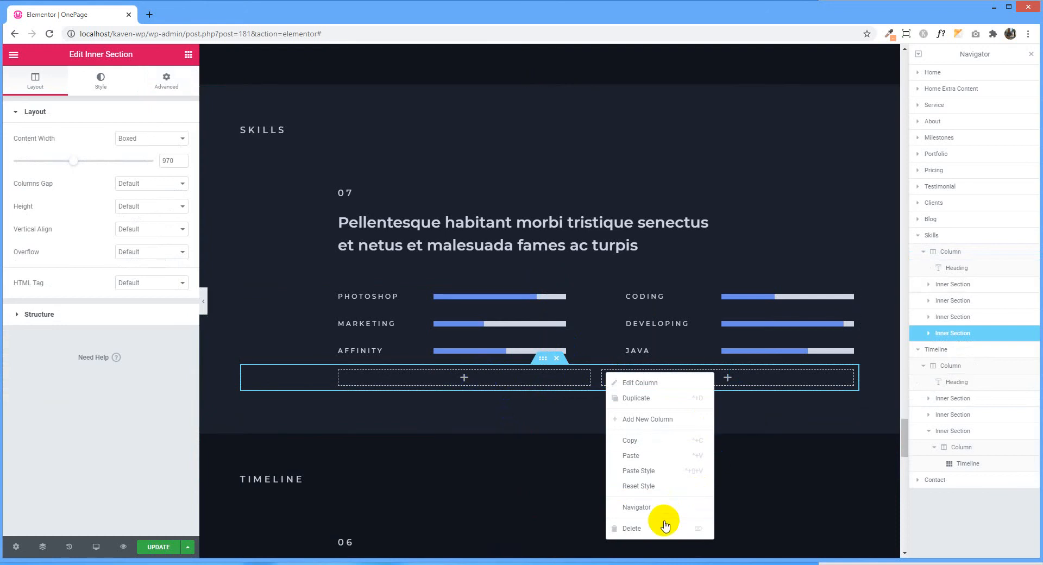
pyautogui.click(637, 528)
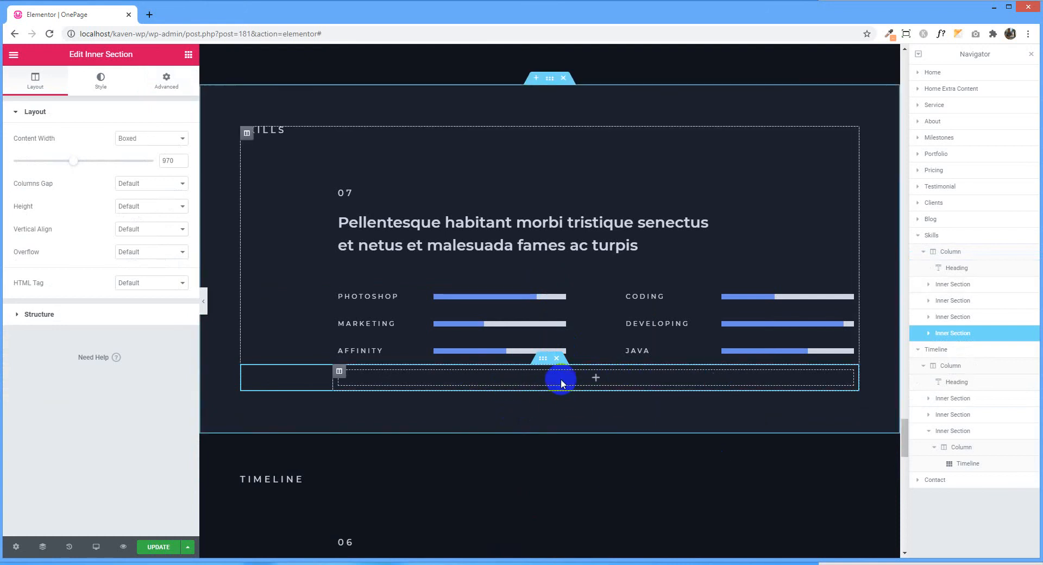
# Step: Try the CocoBasic Timeline widget in the empty column of the Skills section and delete that whole inner section
pyautogui.click(188, 55)
pyautogui.scroll(-15, 121, 325)
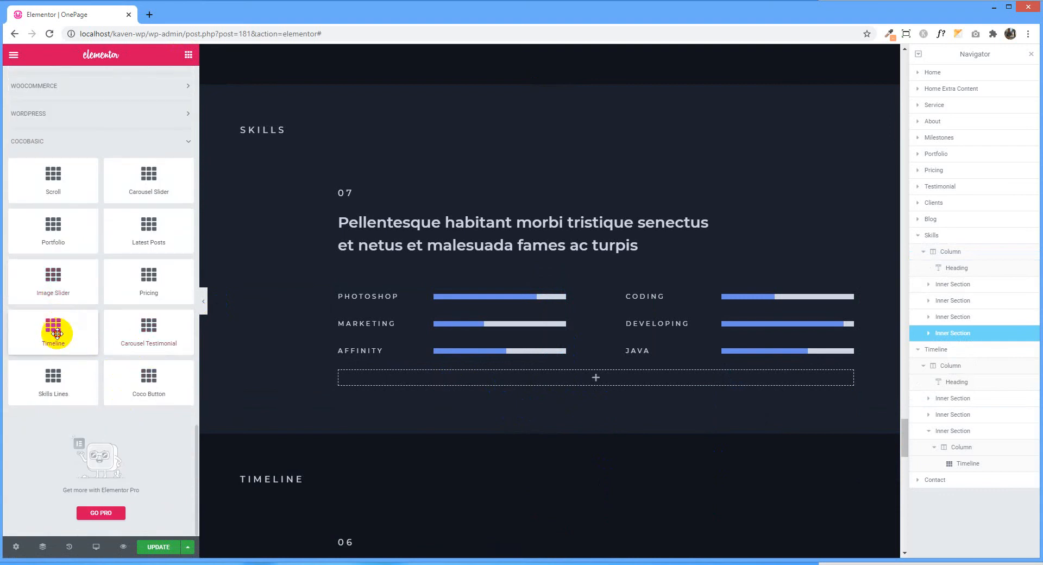
pyautogui.moveTo(57, 333); pyautogui.dragTo(599, 376)
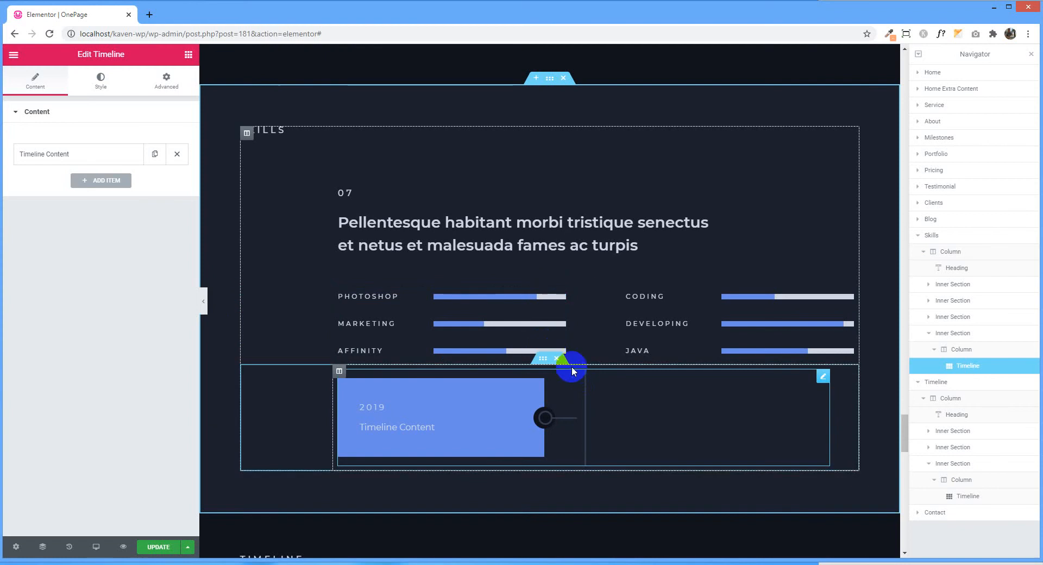
pyautogui.click(557, 358)
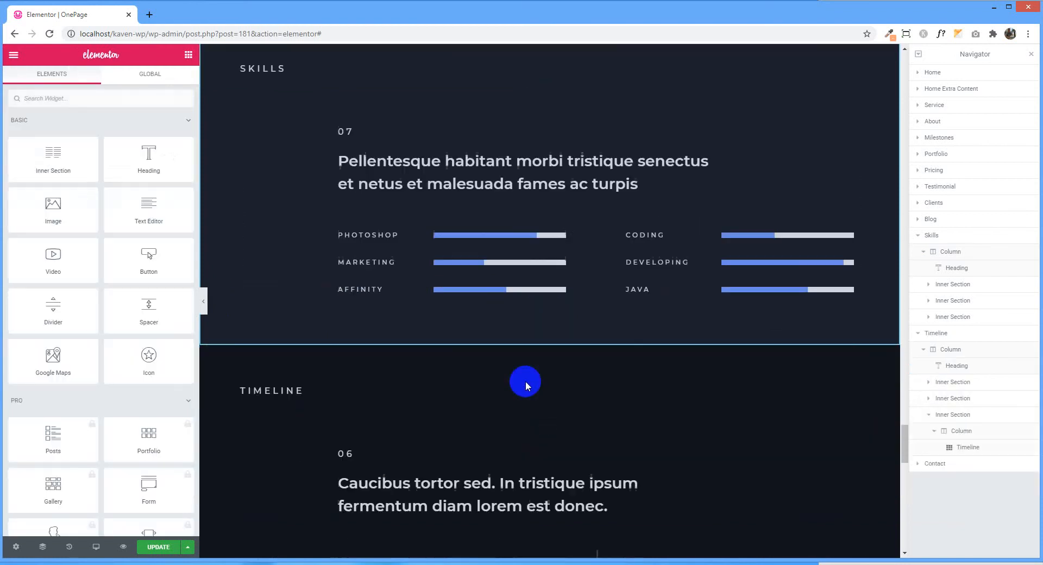
# Step: Delete the whole Timeline section located between the Skills and Contact sections
pyautogui.scroll(-3, 526, 380)
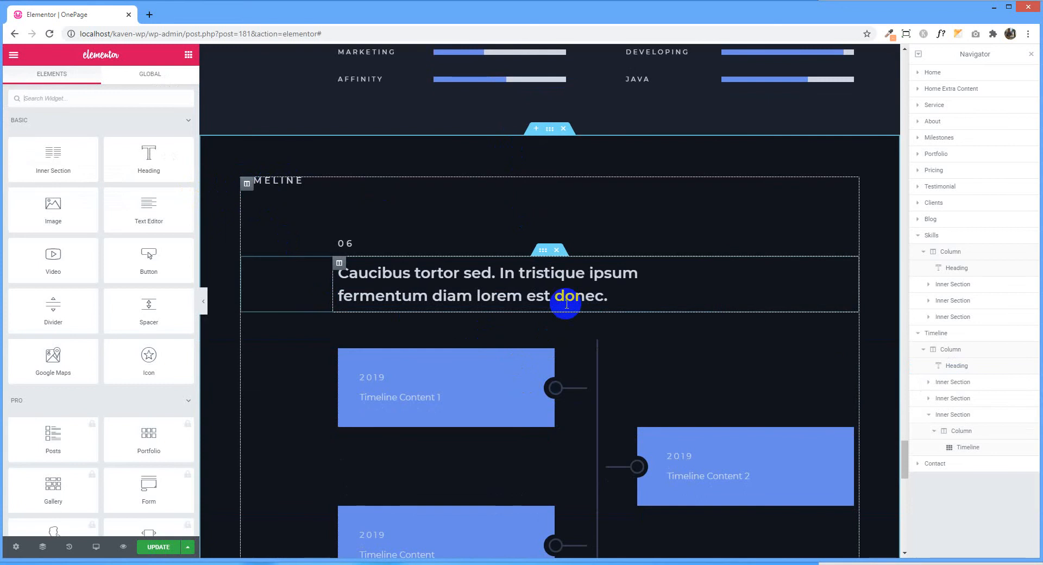
pyautogui.scroll(-3, 605, 326)
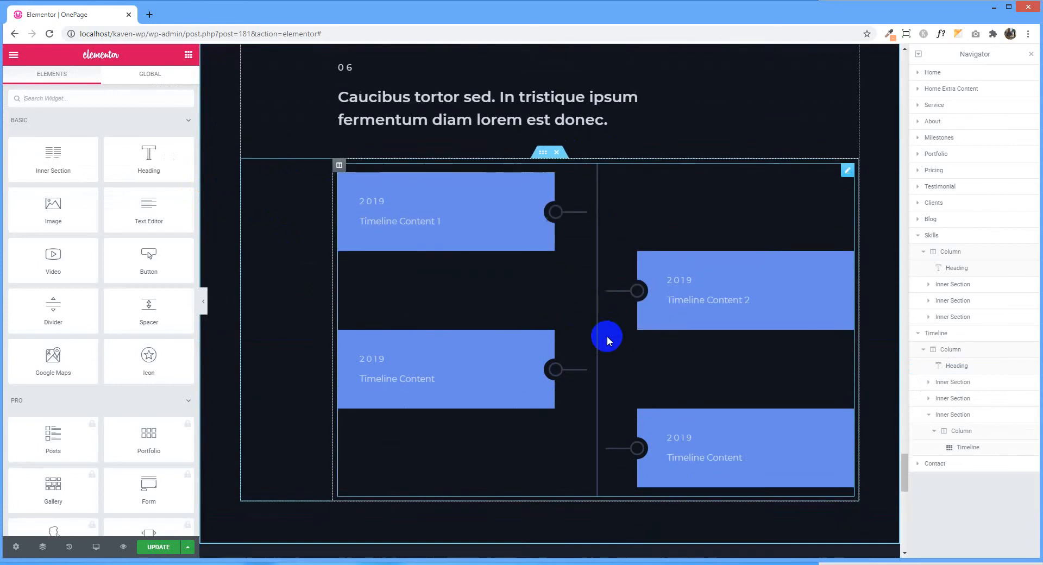
pyautogui.scroll(3, 605, 337)
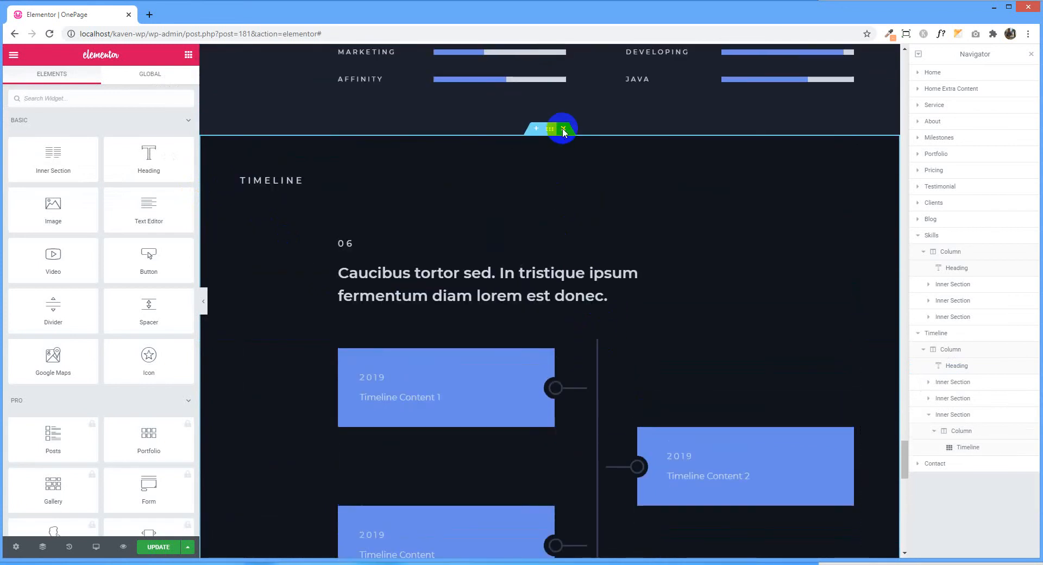
pyautogui.click(563, 129)
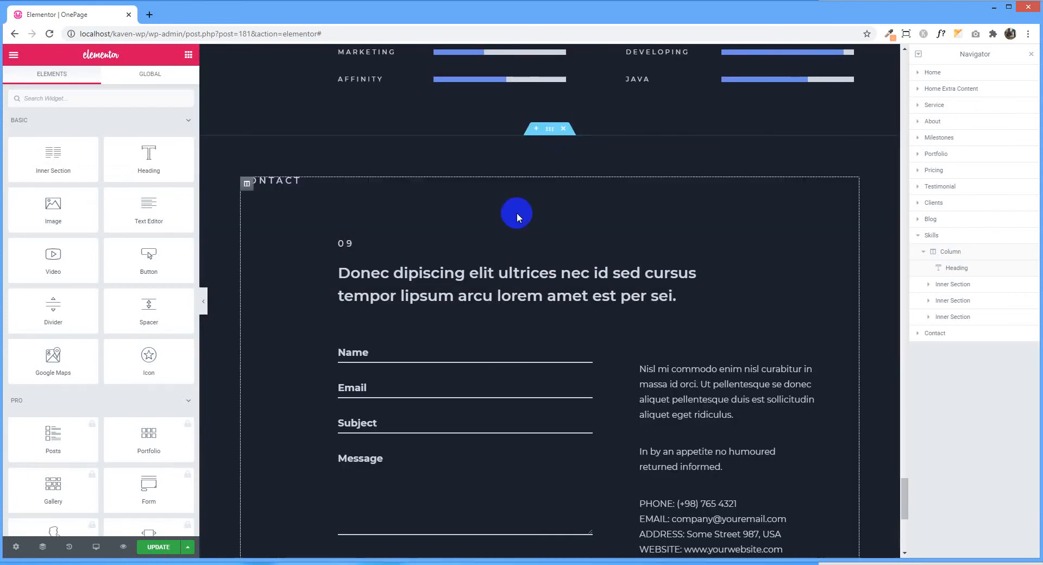
# Step: Save the OnePage changes and exit the Elementor editor to the WordPress dashboard
pyautogui.click(156, 548)
pyautogui.click(14, 56)
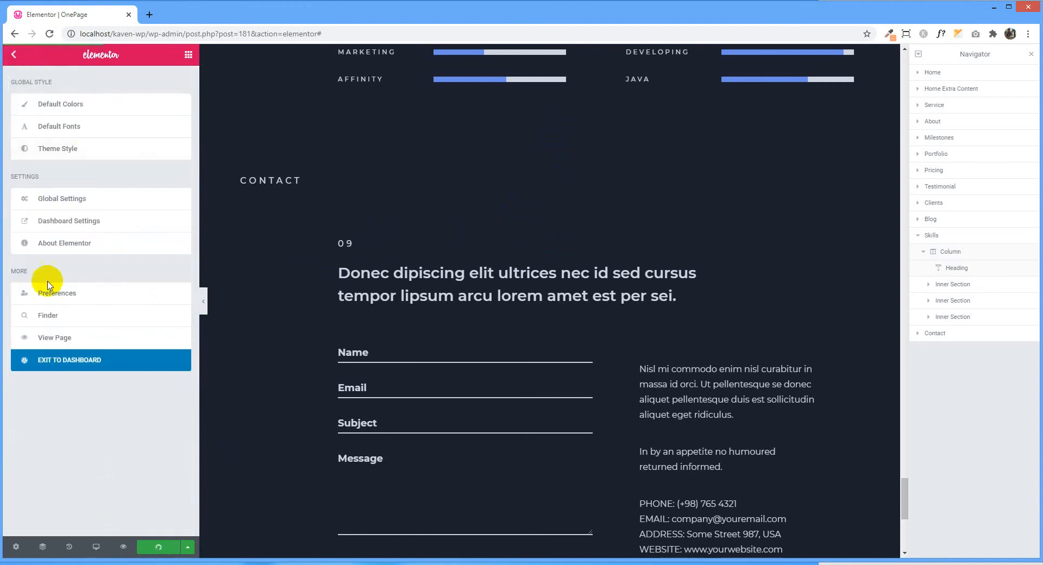
pyautogui.click(69, 361)
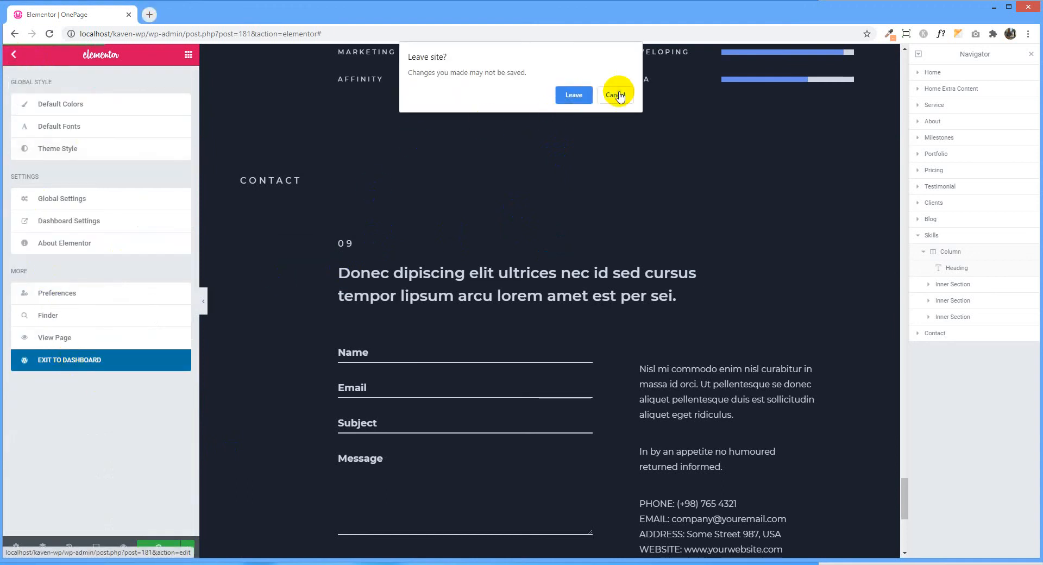
pyautogui.click(619, 96)
pyautogui.click(93, 361)
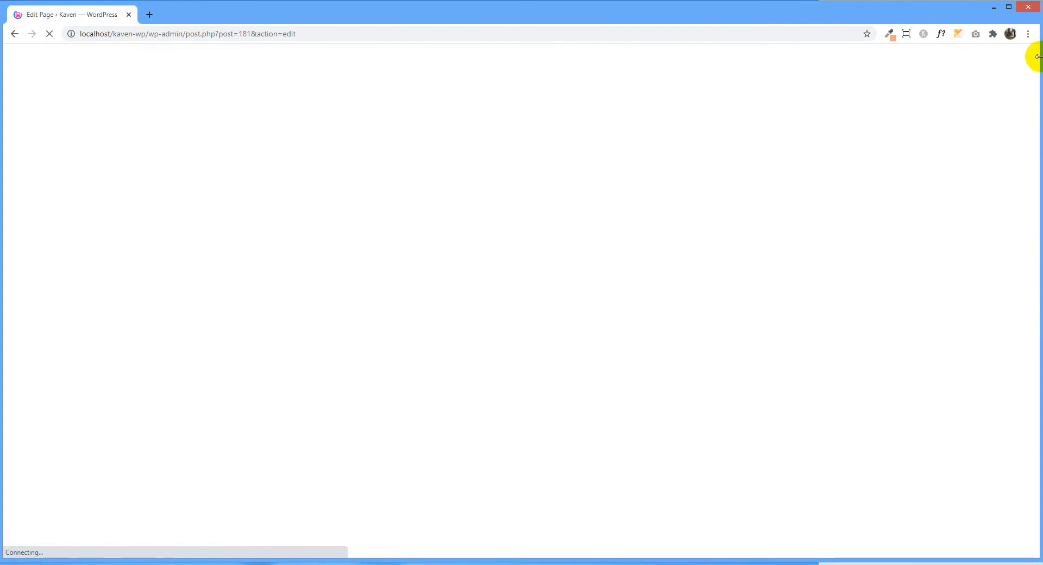
# Step: Narrow the browser window so the Elementor file folder sits beside it, and start adding a new template
pyautogui.moveTo(1041, 57); pyautogui.dragTo(817, 64)
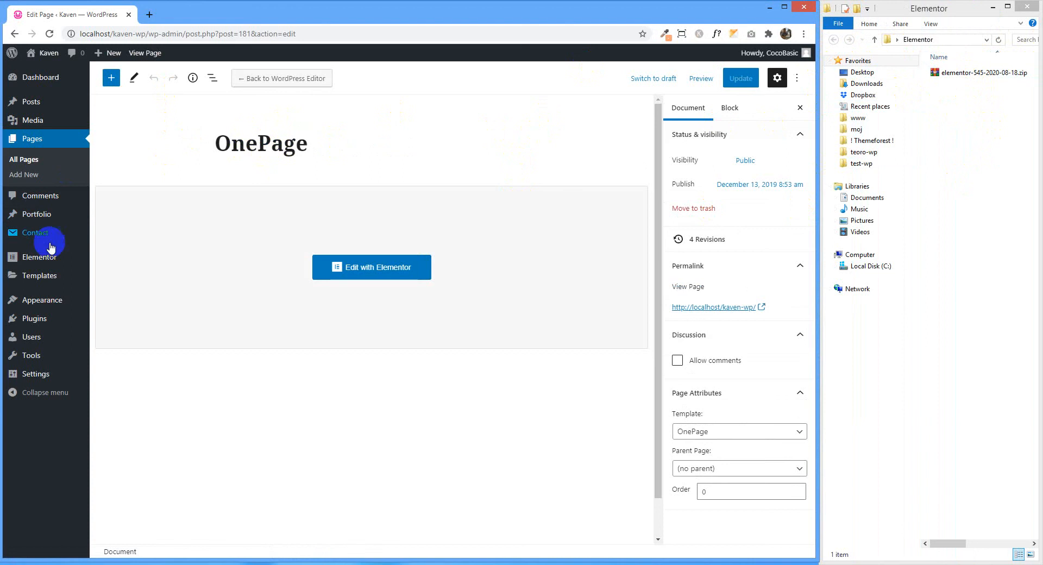
pyautogui.moveTo(51, 286)
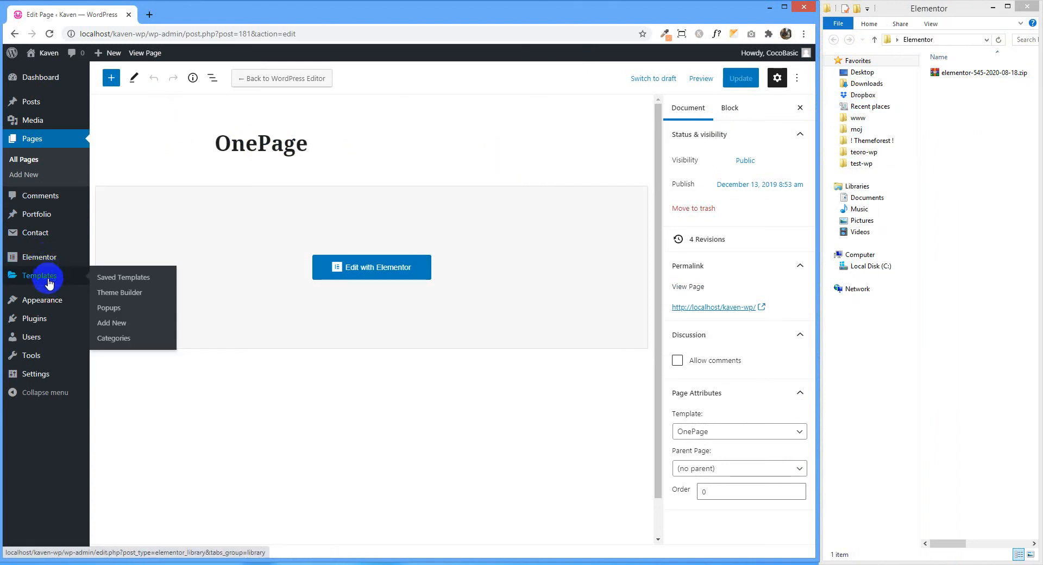
pyautogui.click(112, 323)
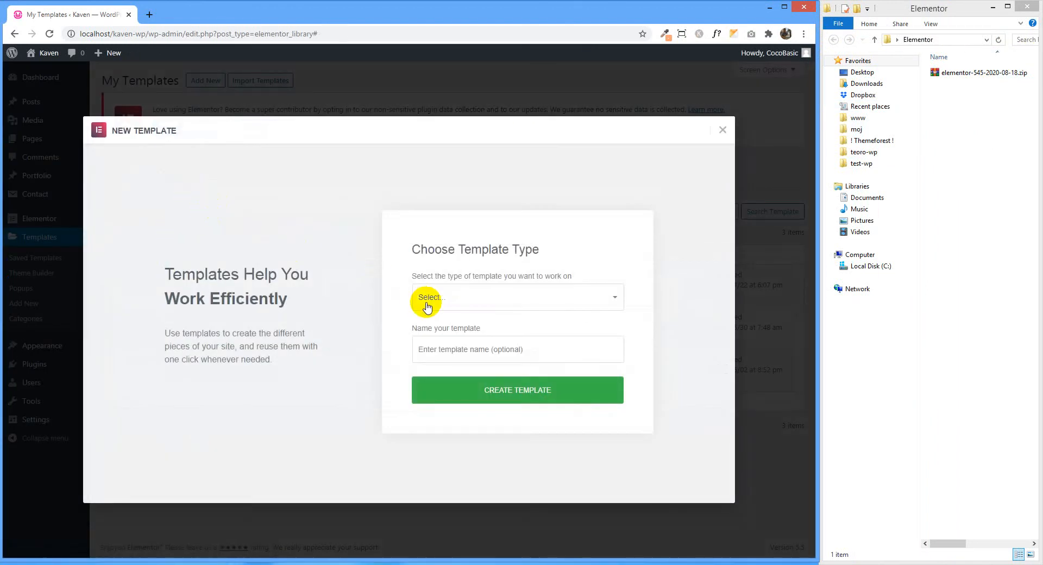
pyautogui.click(508, 303)
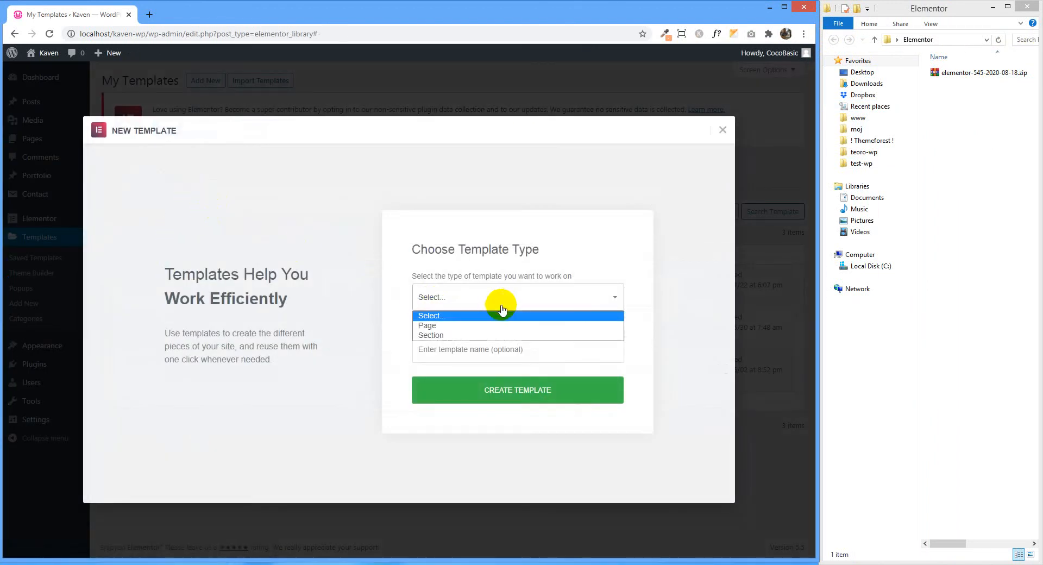
pyautogui.click(465, 327)
pyautogui.click(478, 350)
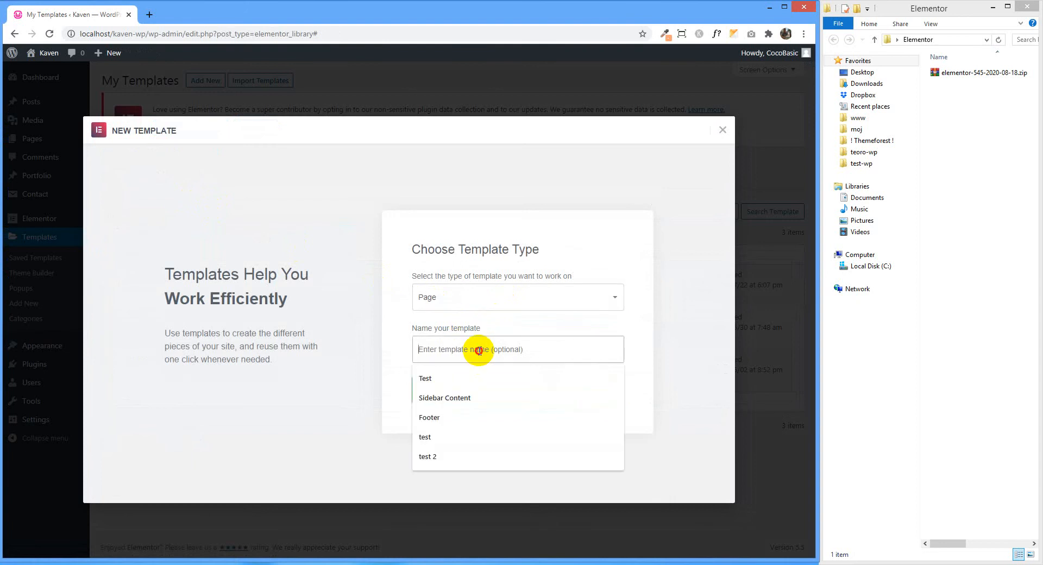
pyautogui.click(707, 128)
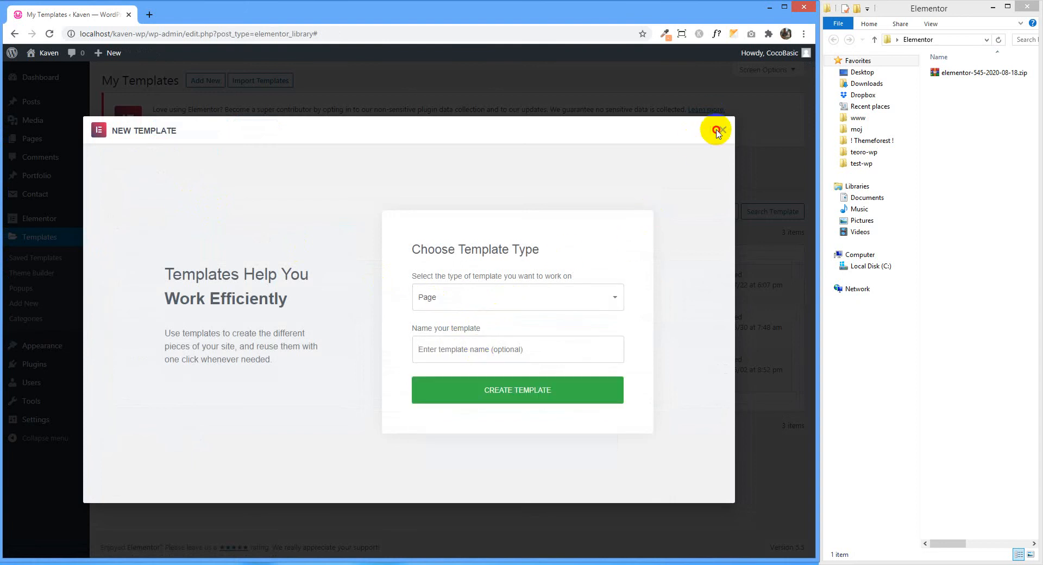
pyautogui.click(717, 130)
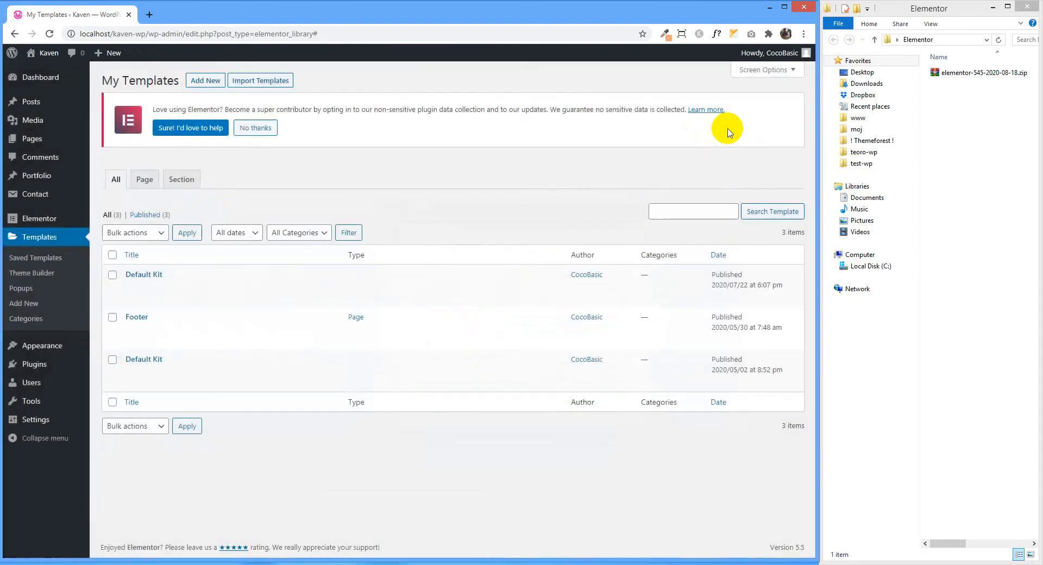
# Step: Import the template archive elementor-545-2020-08-18.zip into My Templates
pyautogui.click(260, 81)
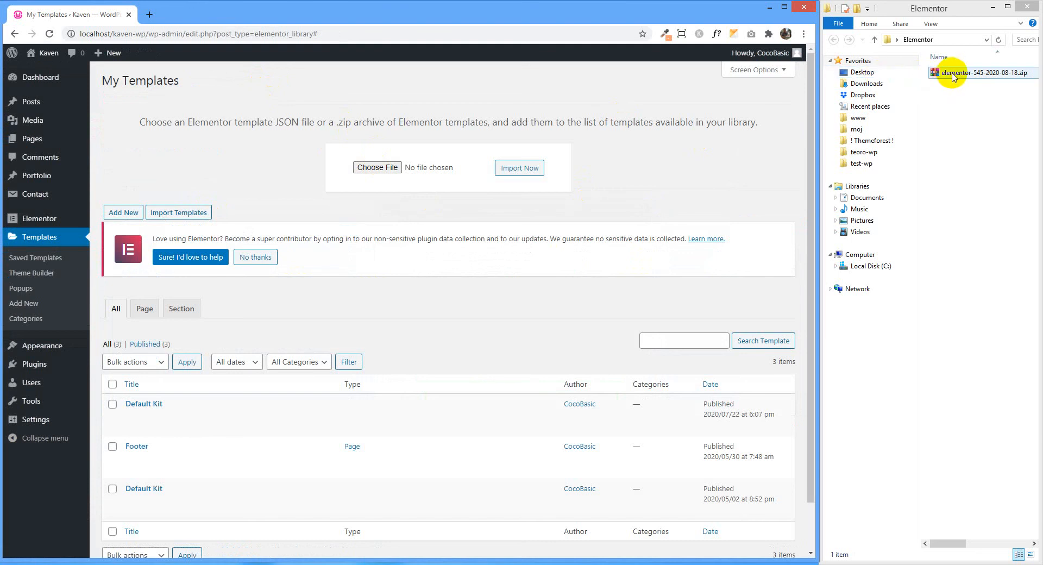
pyautogui.moveTo(952, 76); pyautogui.dragTo(402, 167)
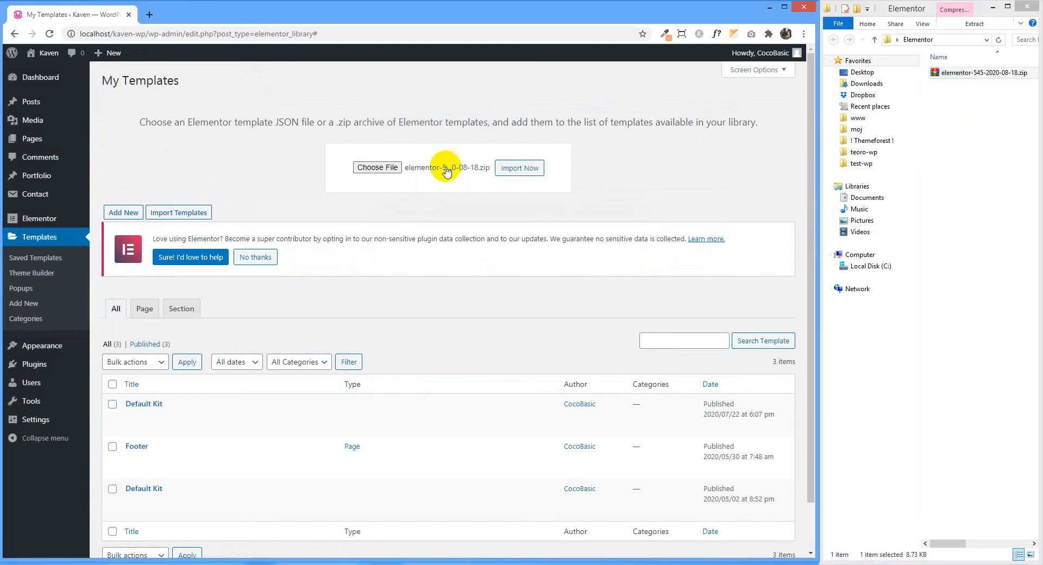
pyautogui.click(525, 170)
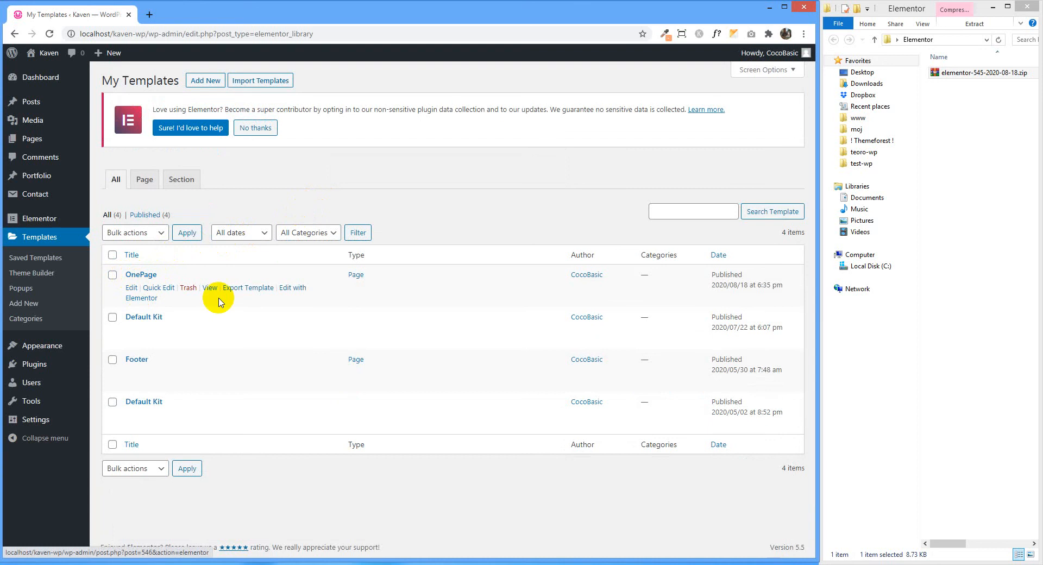
# Step: Open the imported OnePage template for editing in Elementor and set its page layout to Elementor Full Width
pyautogui.click(294, 294)
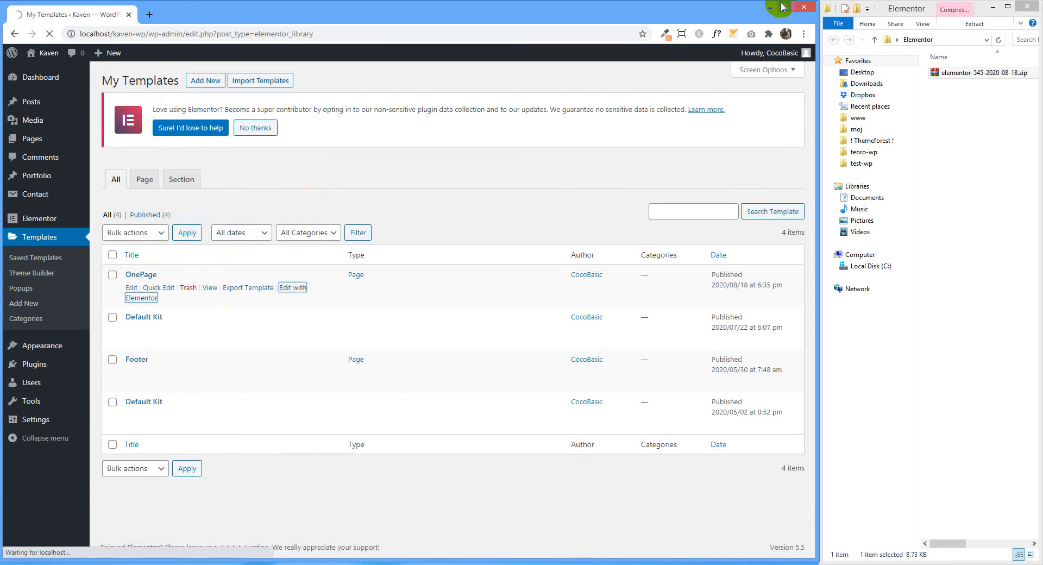
pyautogui.moveTo(819, 79); pyautogui.dragTo(1036, 101)
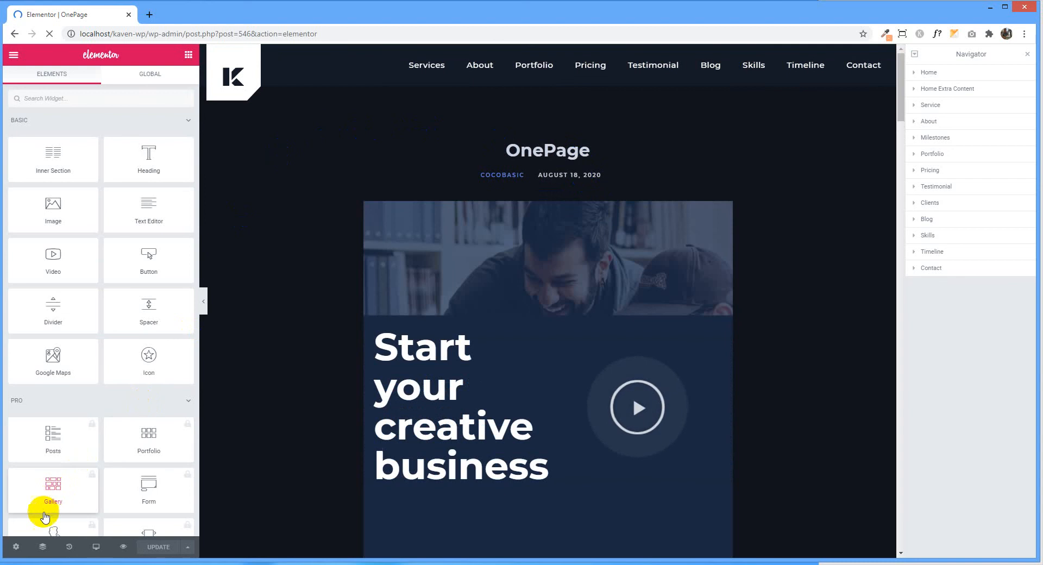
pyautogui.click(17, 546)
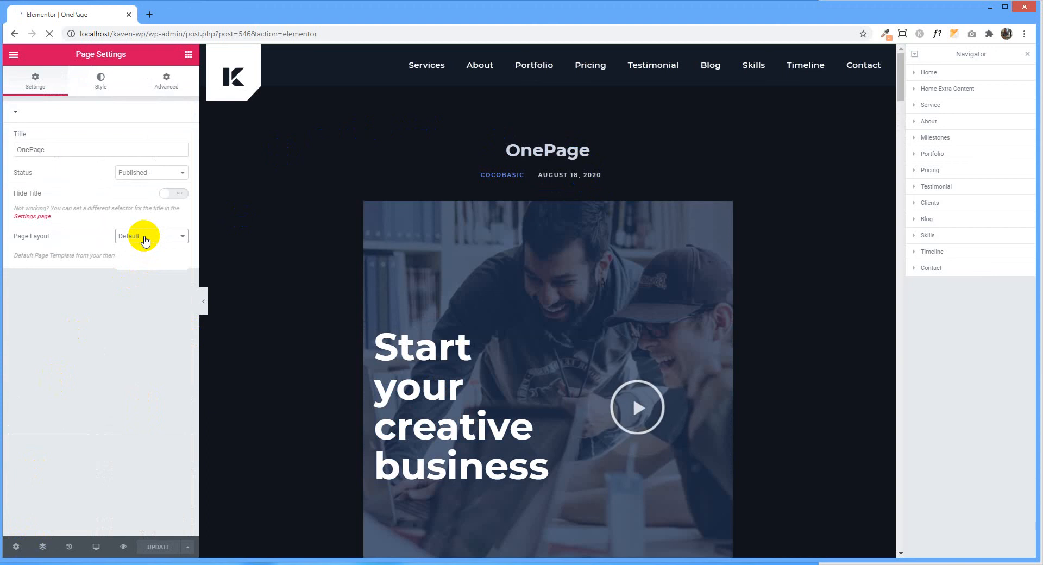
pyautogui.click(118, 236)
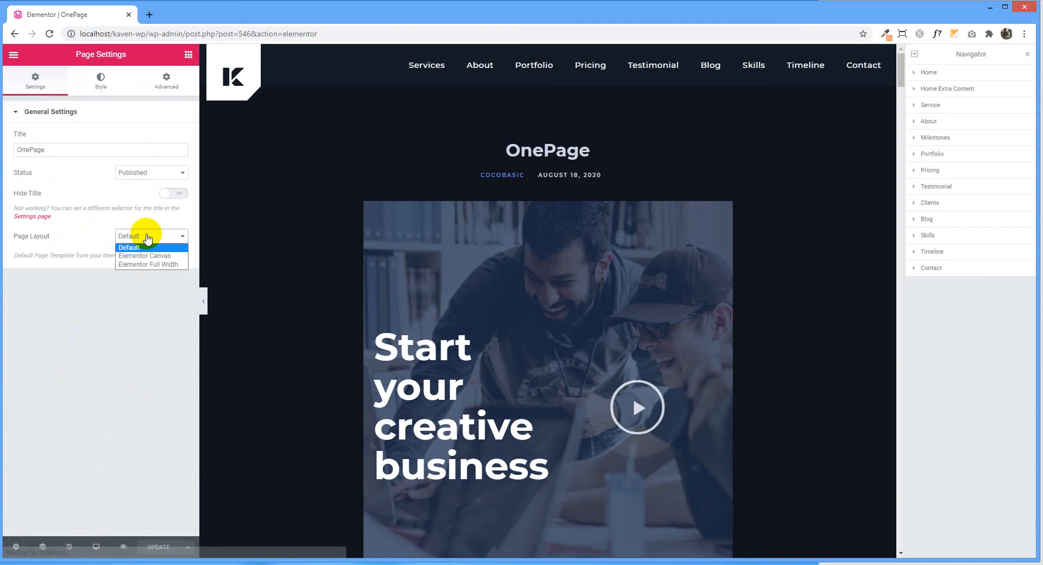
pyautogui.click(152, 265)
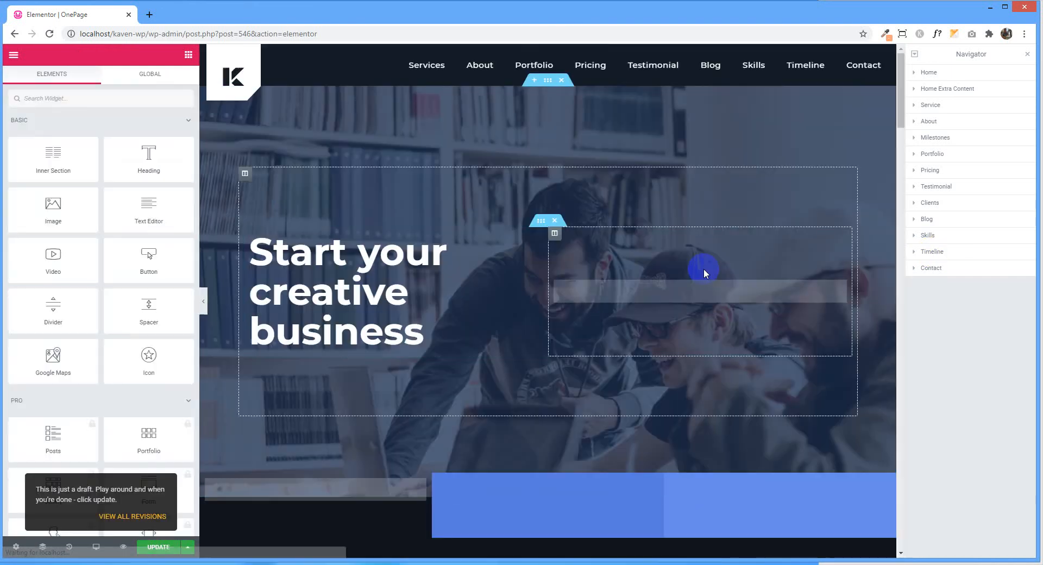
# Step: Save the Timeline section of the imported OnePage template to the library as a section template named Timeline
pyautogui.scroll(-20, 656, 274)
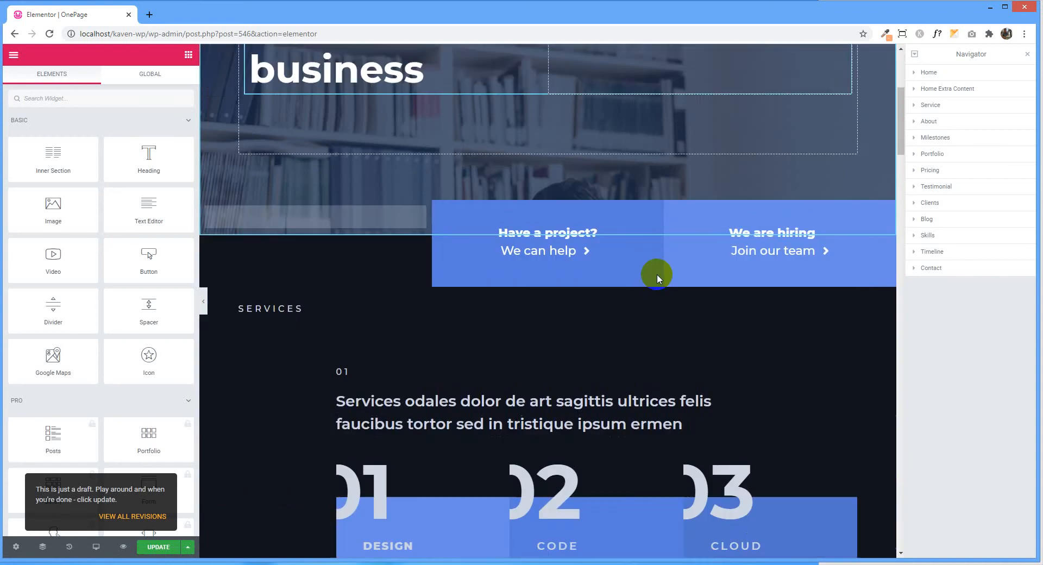
pyautogui.scroll(-10, 657, 276)
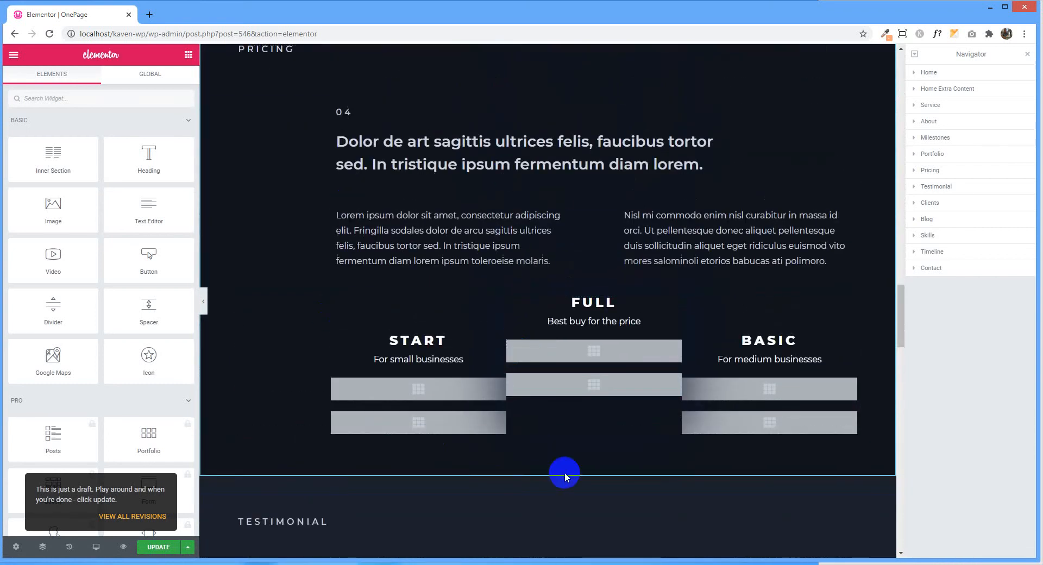
pyautogui.scroll(-15, 491, 212)
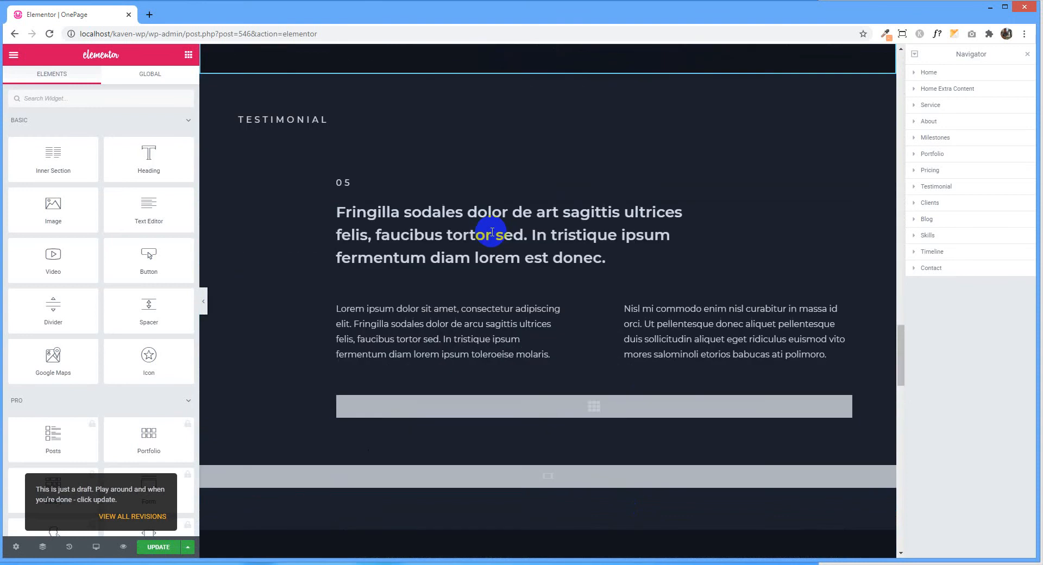
pyautogui.scroll(20, 597, 304)
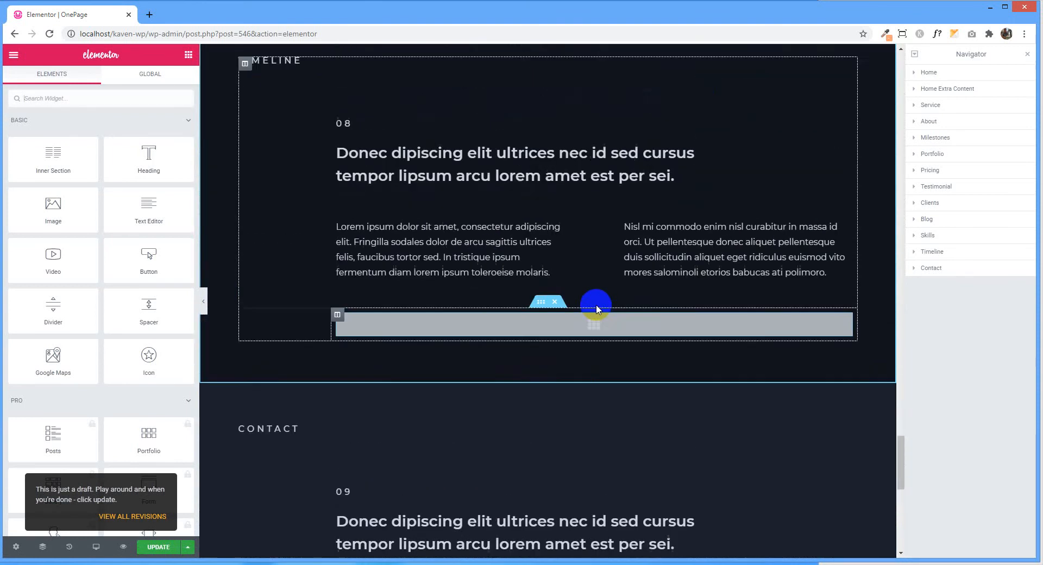
pyautogui.scroll(-7, 560, 288)
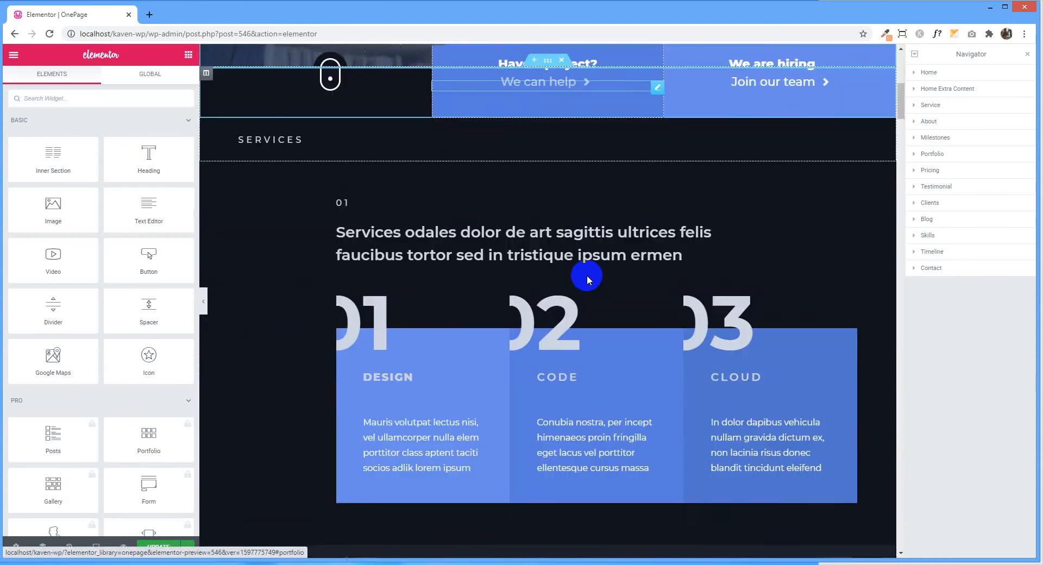
pyautogui.click(928, 251)
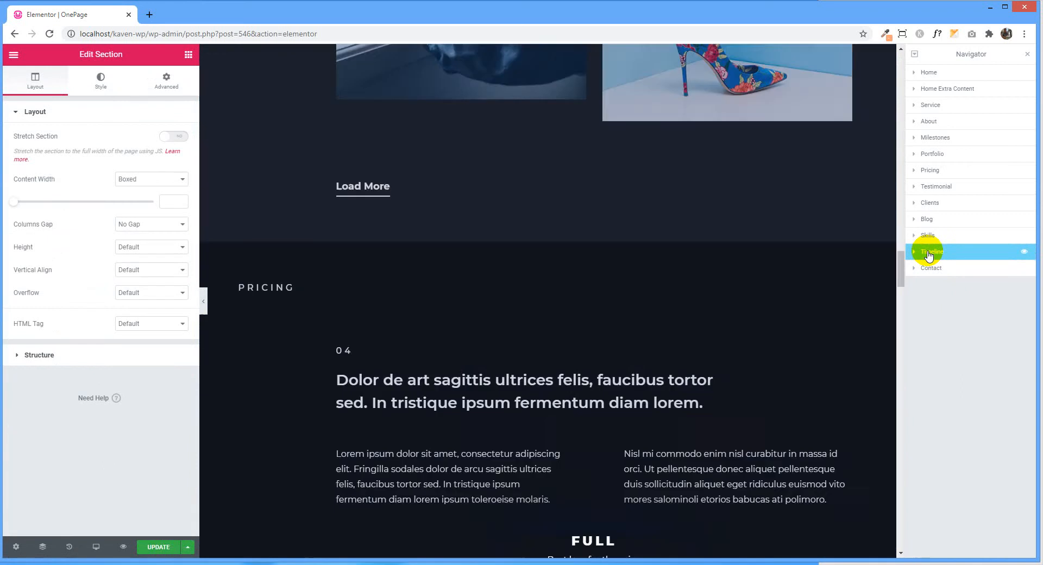
pyautogui.scroll(-1, 523, 328)
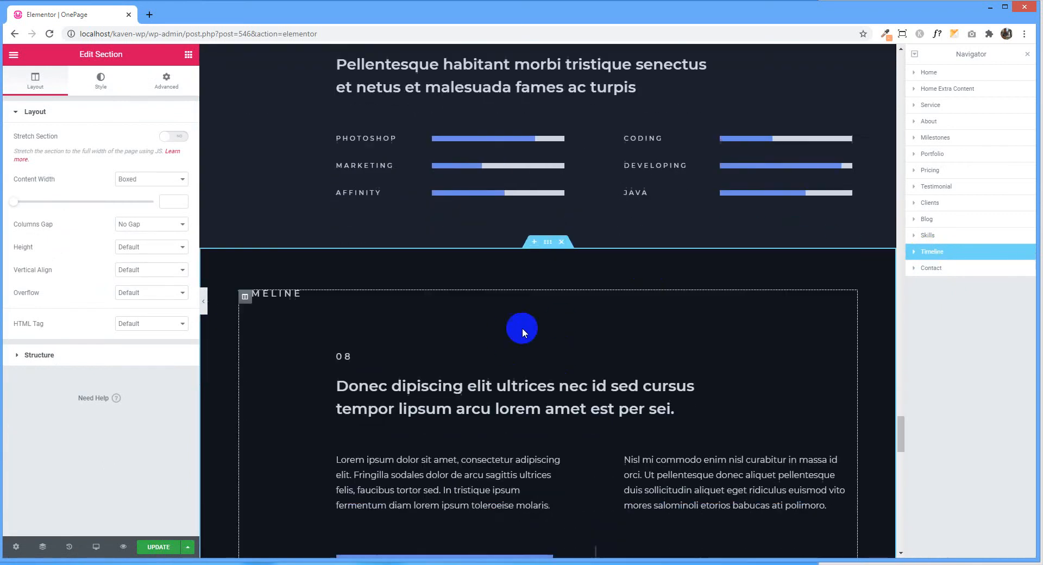
pyautogui.rightClick(549, 247)
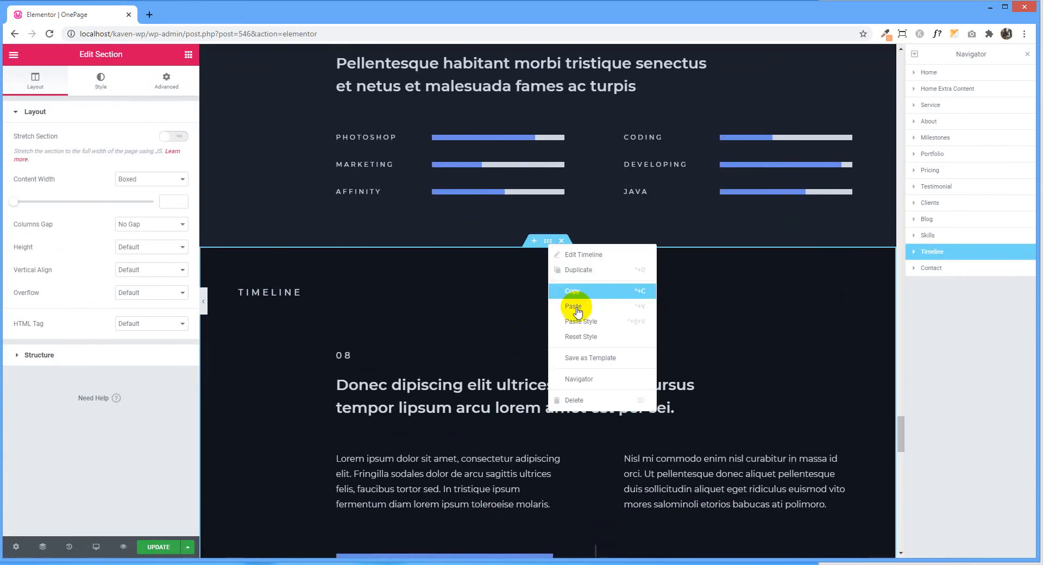
pyautogui.click(597, 358)
pyautogui.click(503, 293)
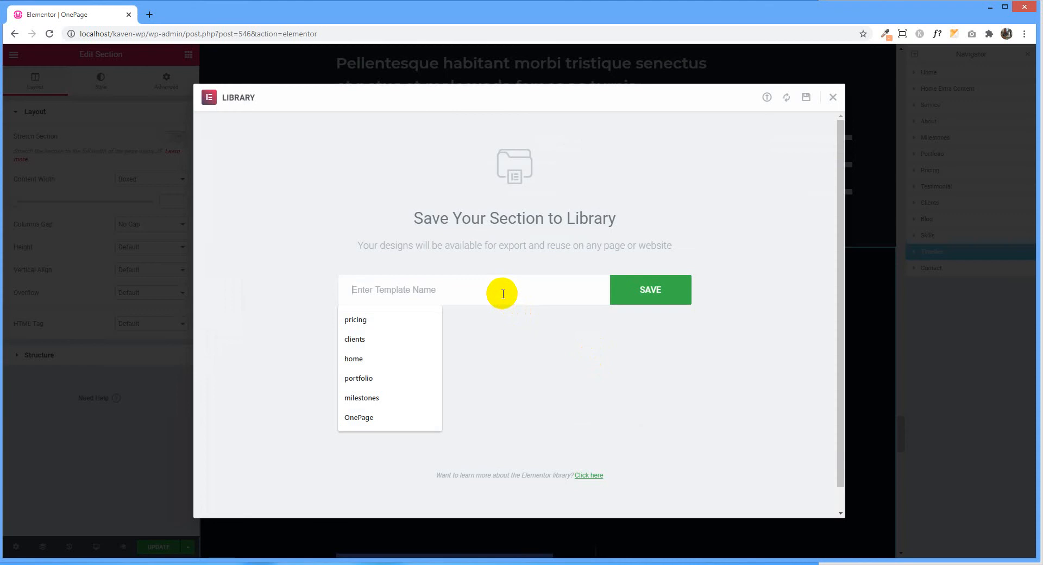
pyautogui.write('Timeline')
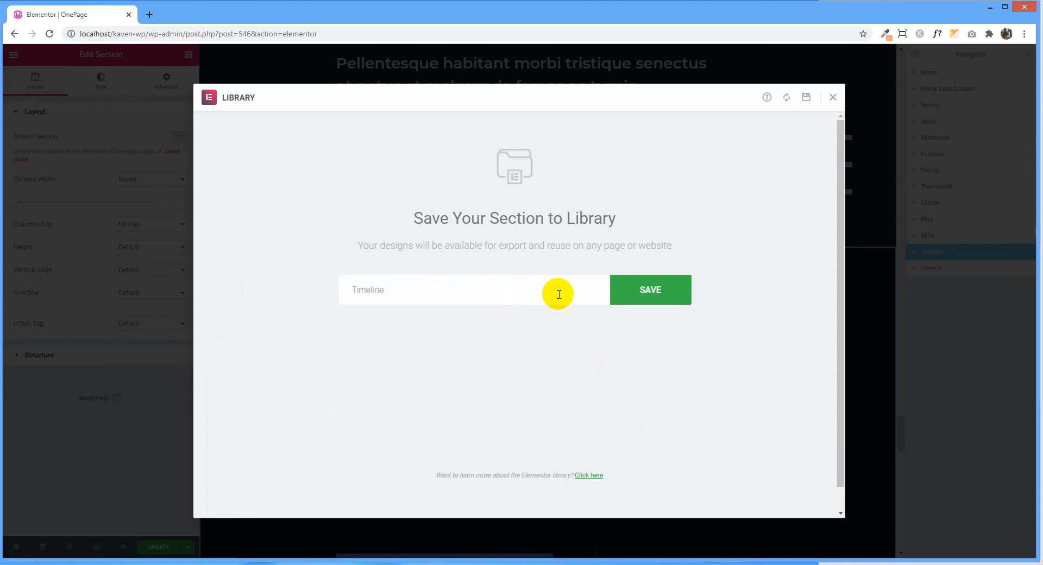
pyautogui.click(637, 292)
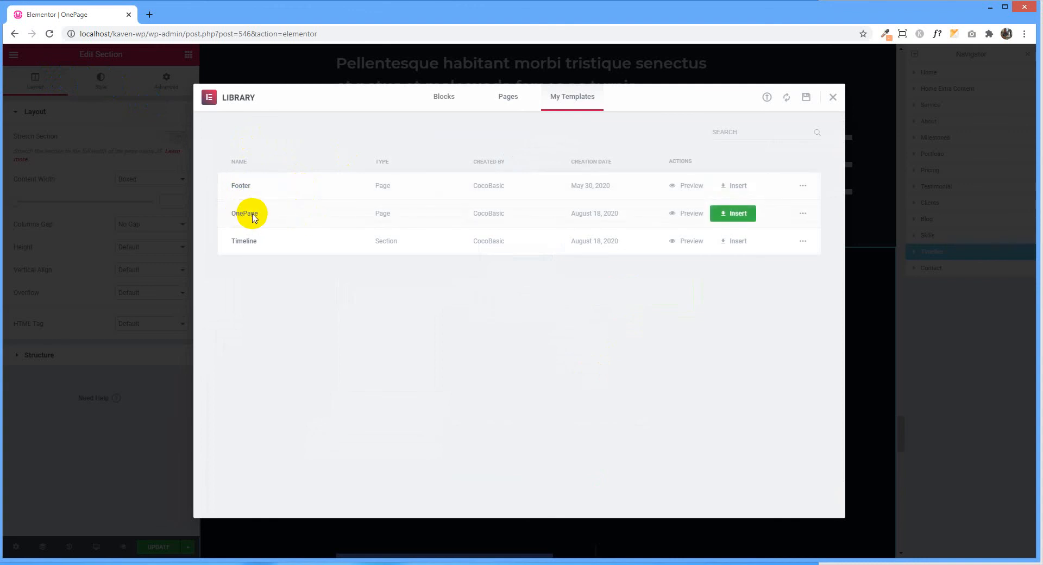
pyautogui.click(834, 99)
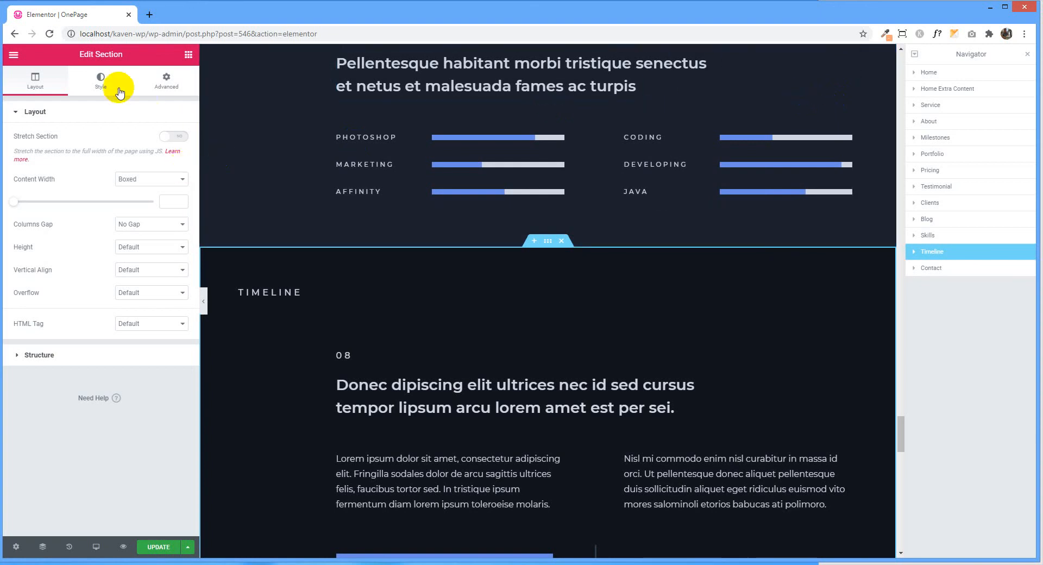
# Step: Exit the template editor to the WordPress dashboard without saving the changes and go to the site's pages
pyautogui.click(13, 57)
pyautogui.click(65, 359)
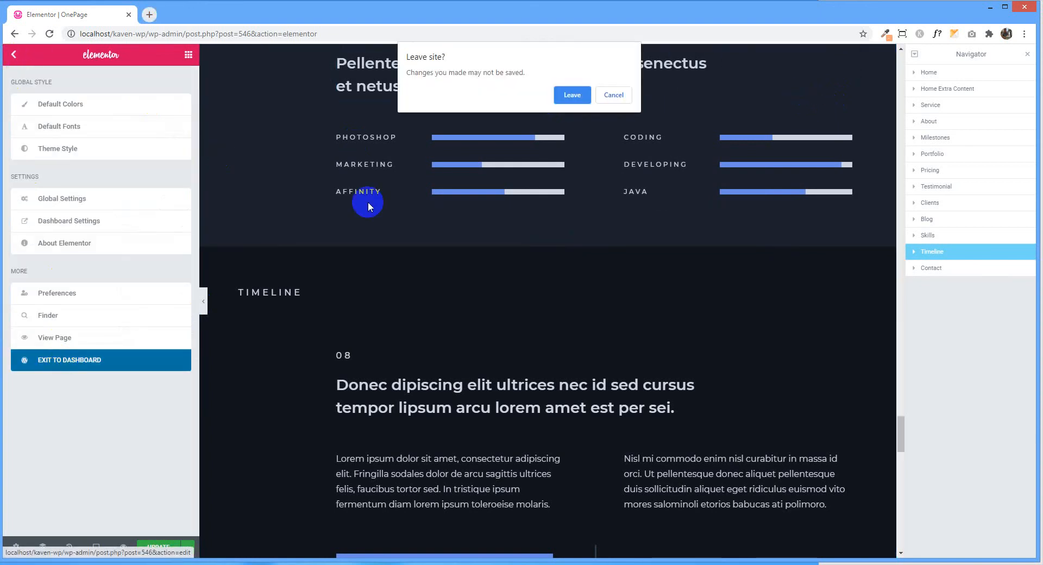
pyautogui.click(555, 99)
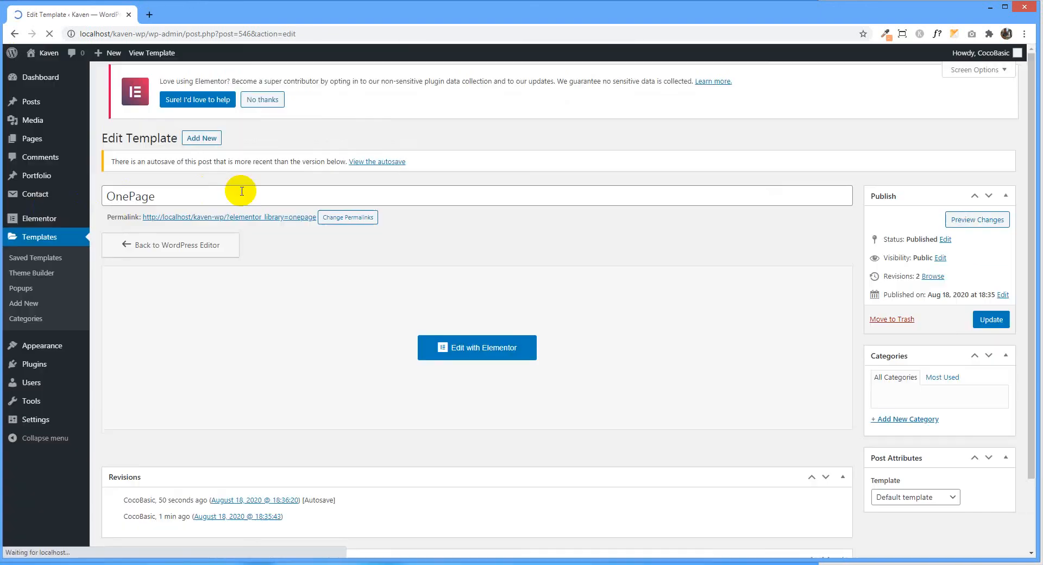
pyautogui.click(34, 141)
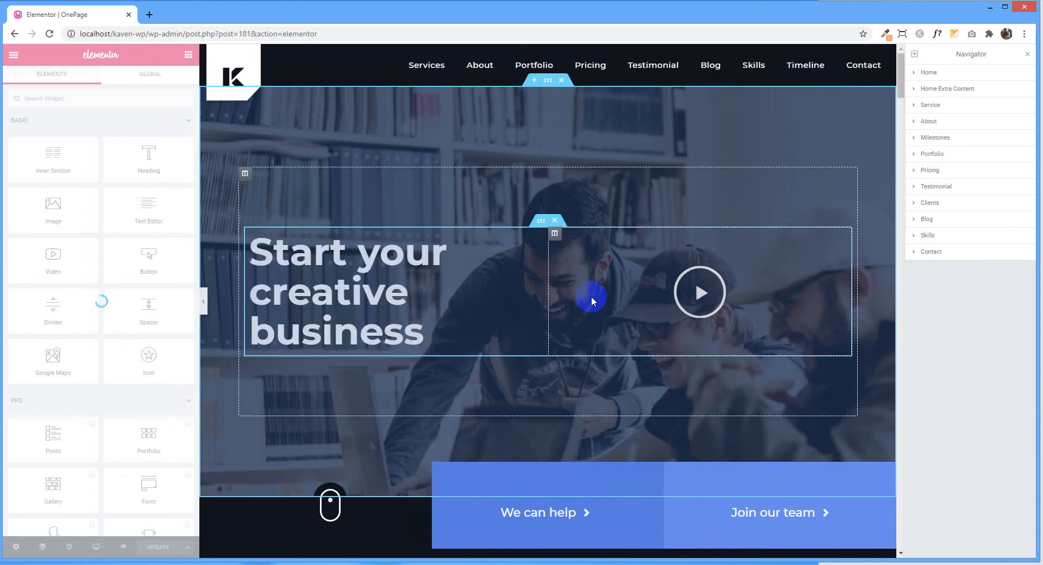
# Step: Insert the saved Timeline template at the end of the OnePage page and move the section between Skills and Contact
pyautogui.scroll(-7, 591, 295)
pyautogui.scroll(-20, 591, 296)
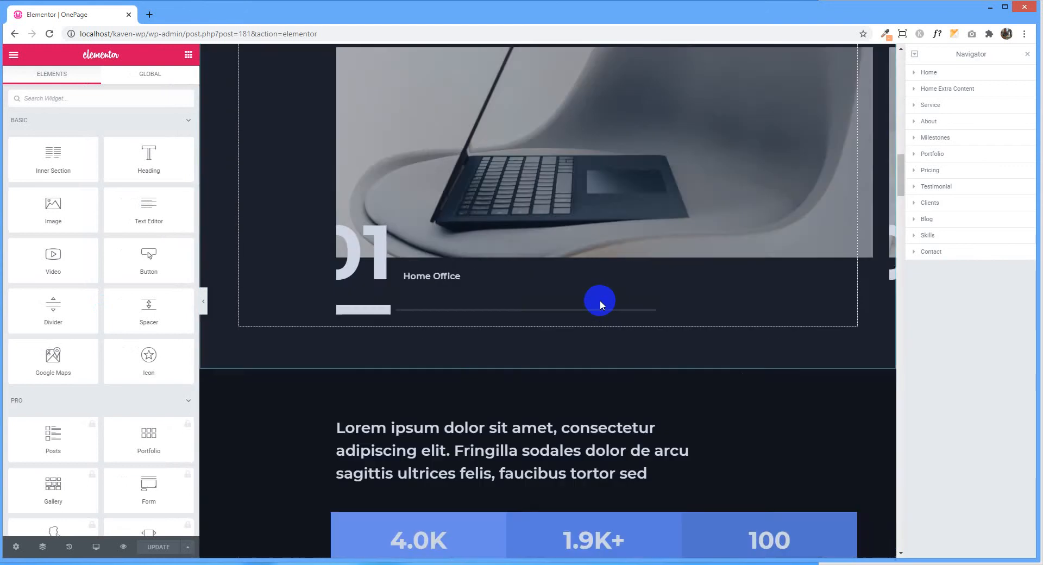
pyautogui.scroll(-20, 604, 325)
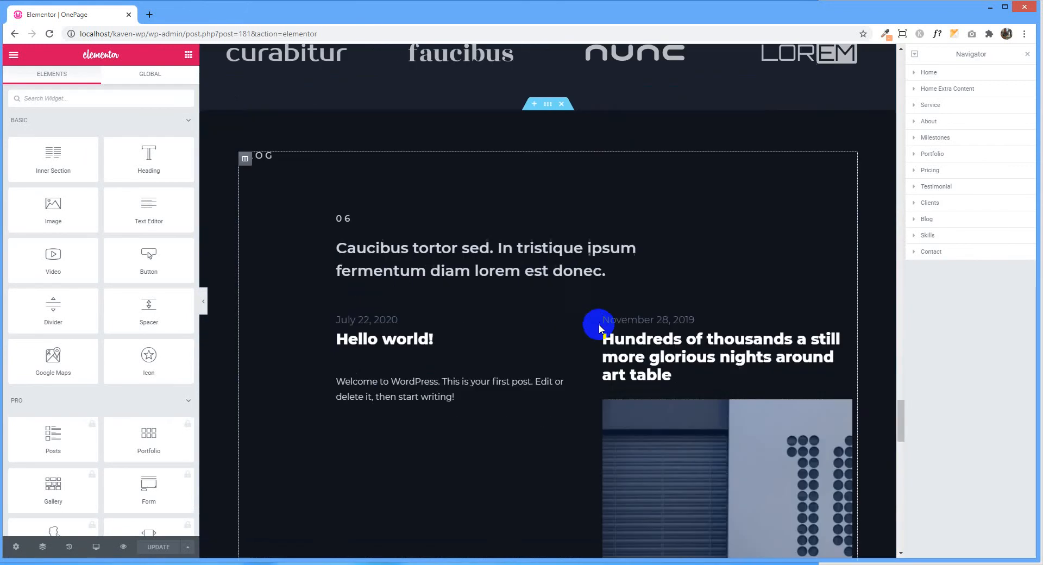
pyautogui.scroll(16, 484, 345)
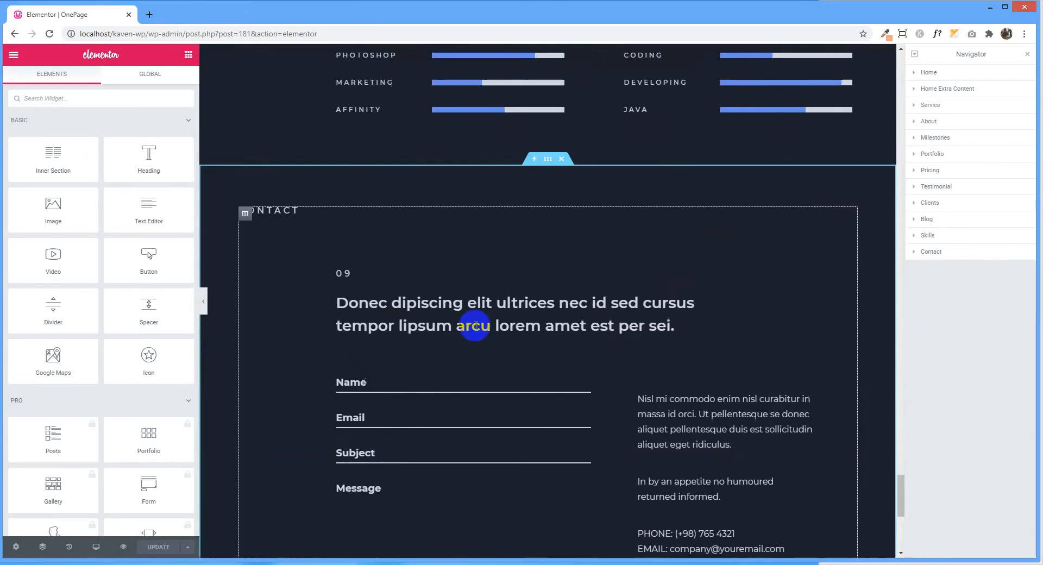
pyautogui.scroll(-18, 471, 295)
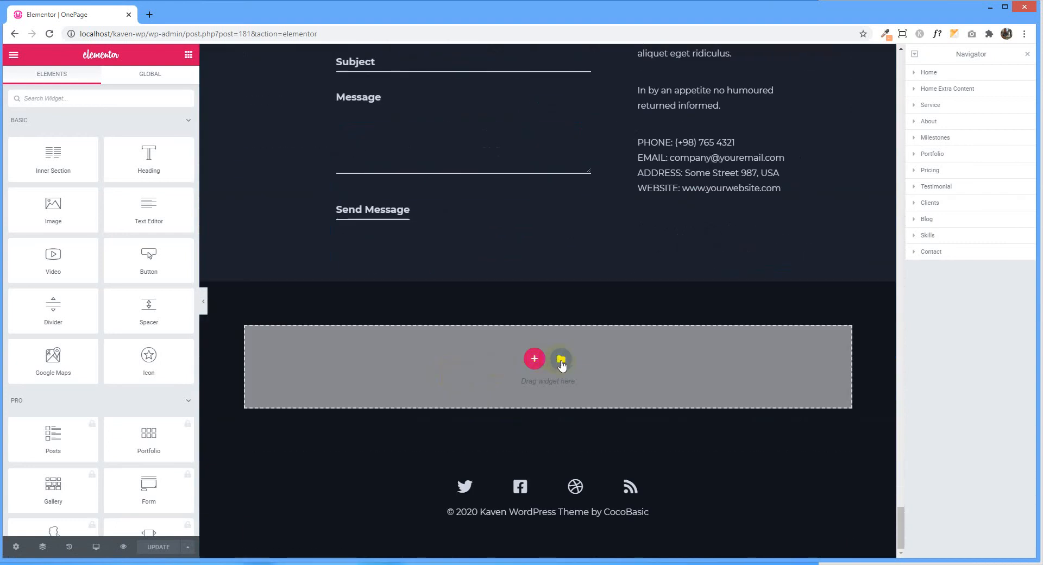
pyautogui.click(561, 360)
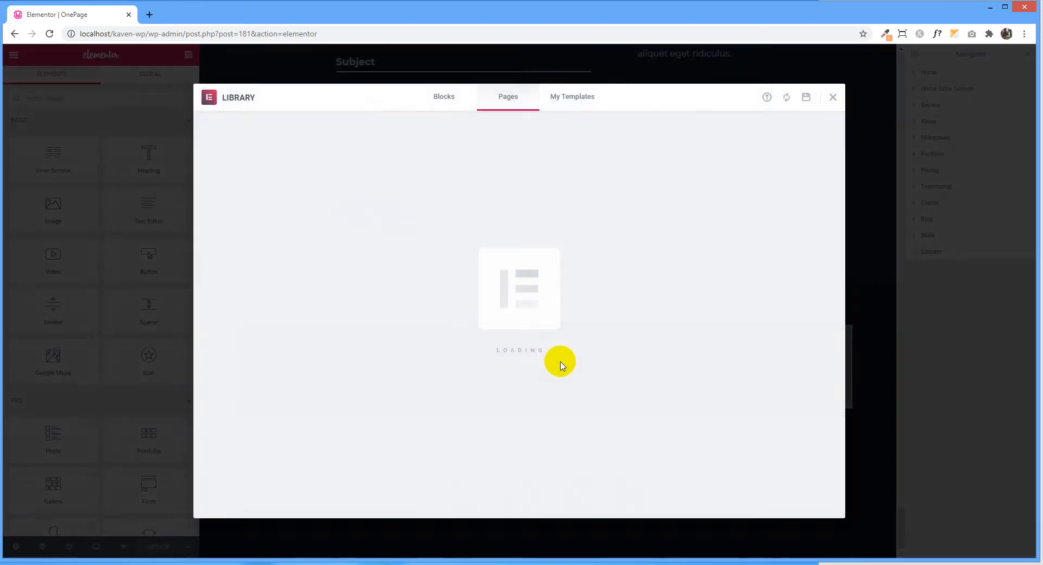
pyautogui.click(565, 96)
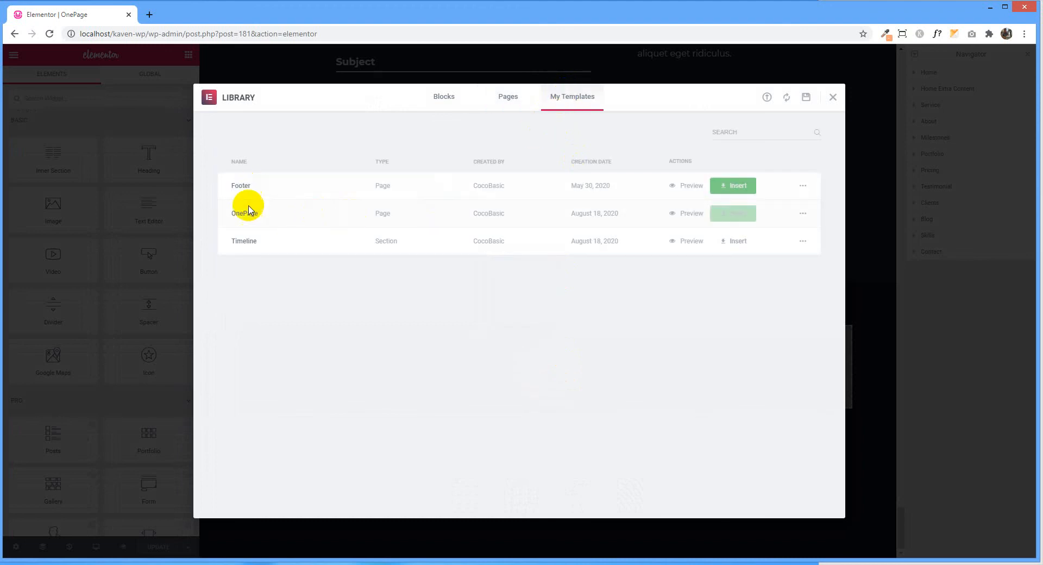
pyautogui.click(737, 242)
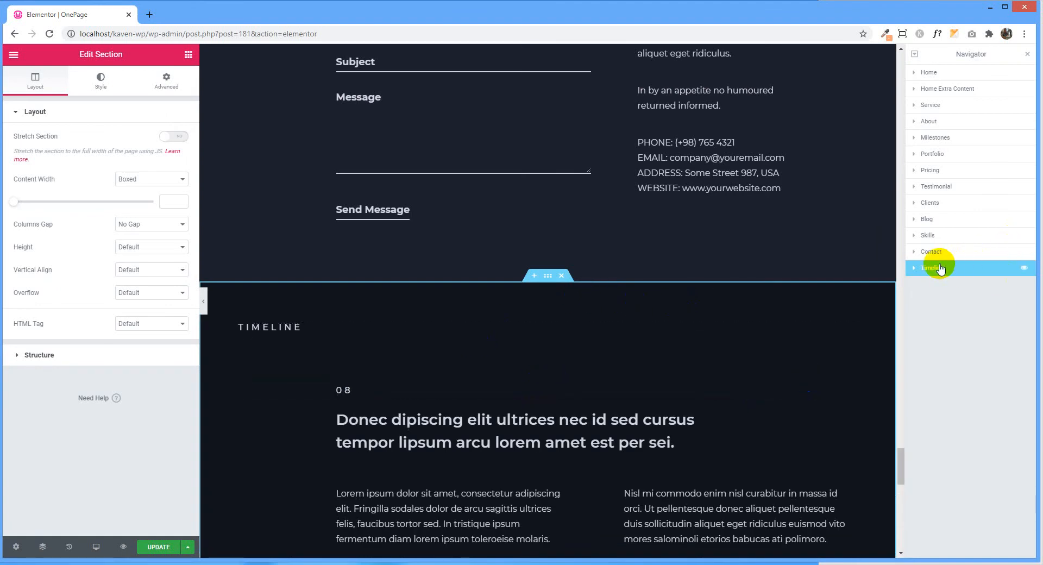
pyautogui.moveTo(936, 272); pyautogui.dragTo(933, 252)
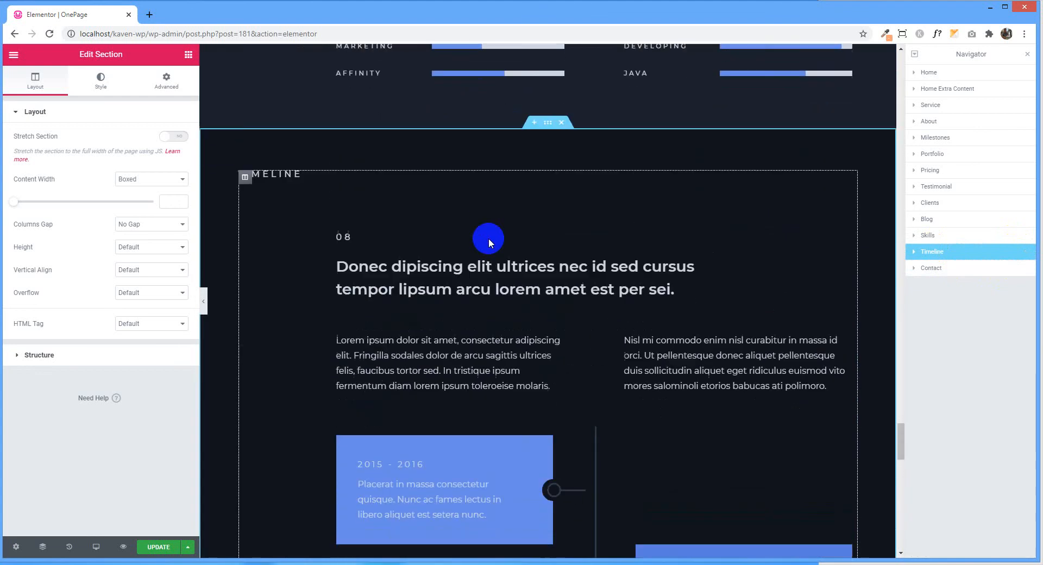
# Step: Examine the CSS ID in the inserted Timeline section's advanced settings
pyautogui.scroll(2, 450, 349)
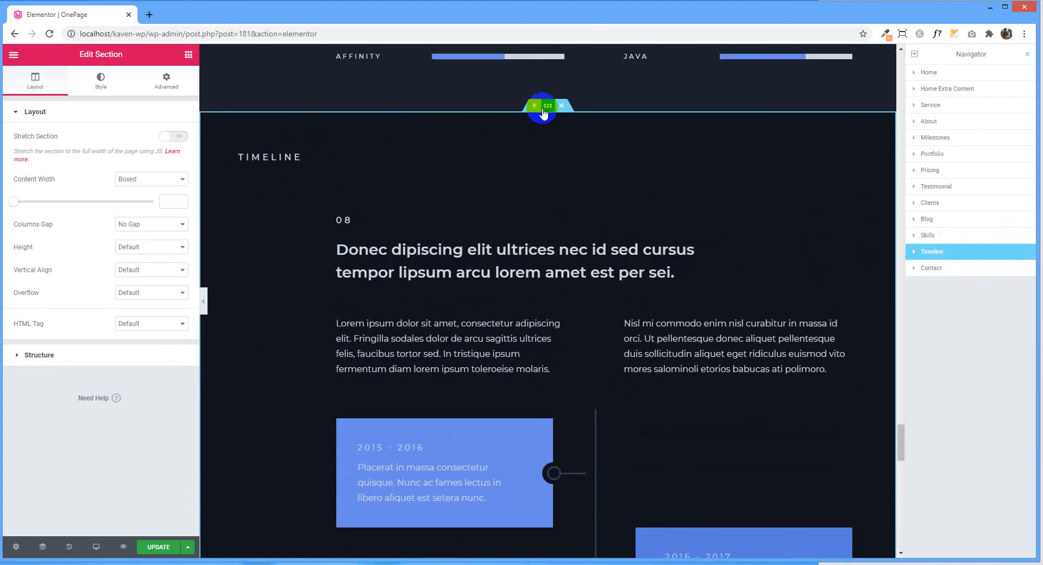
pyautogui.click(167, 79)
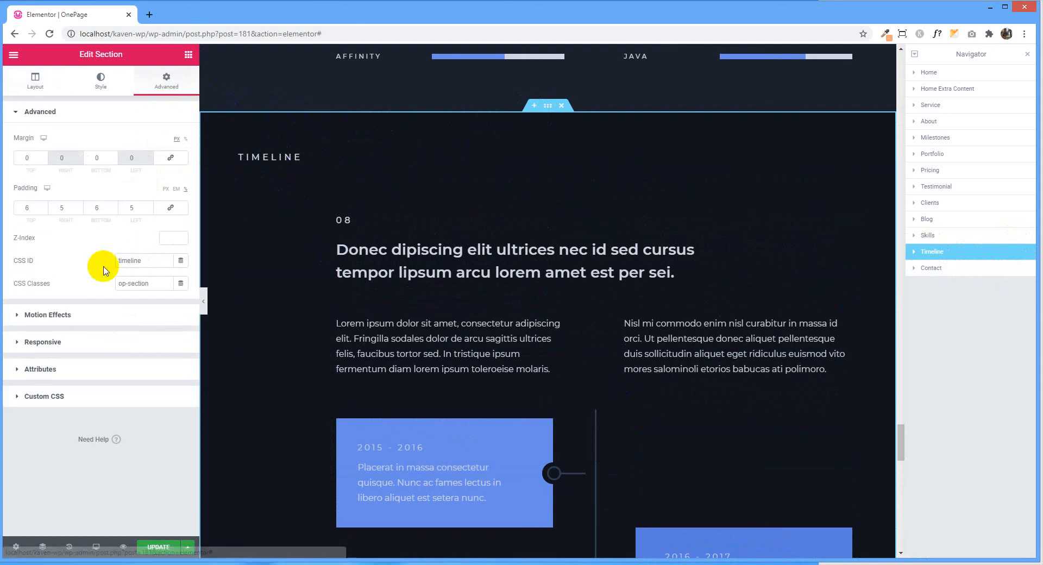
pyautogui.moveTo(151, 261); pyautogui.dragTo(111, 260)
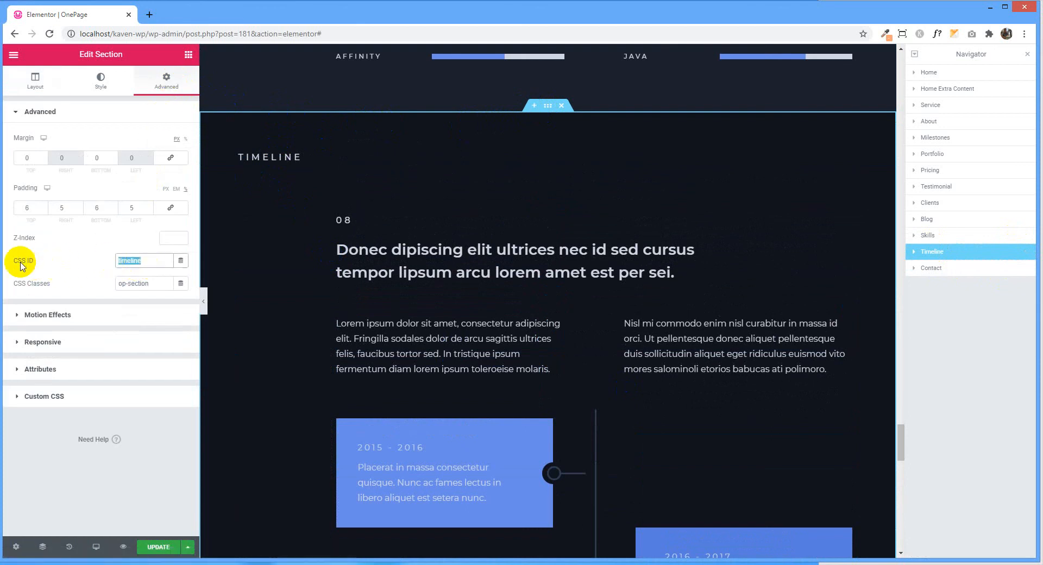